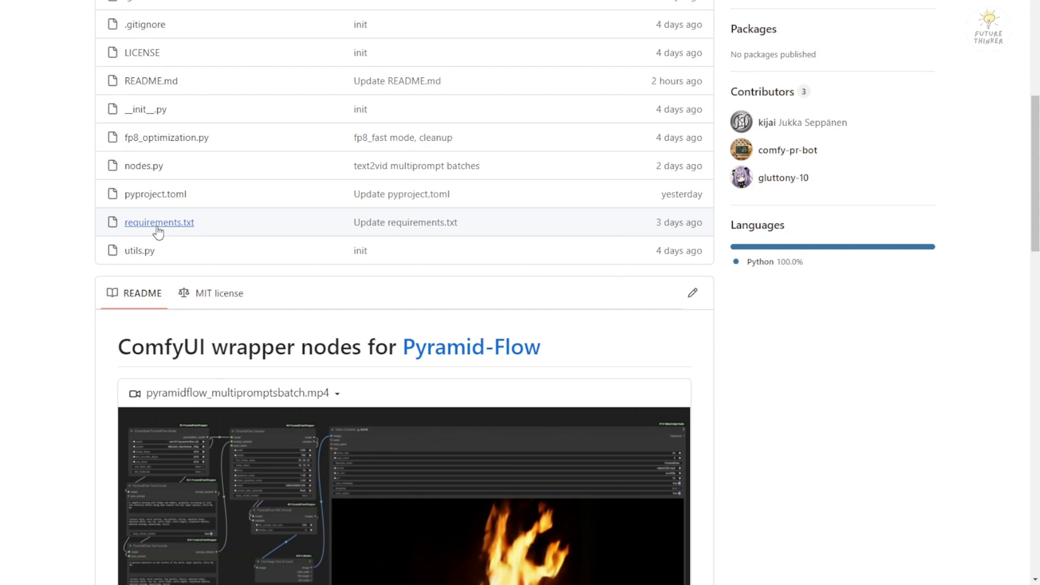
Open requirements.txt and select its eight dependency lines, from diffusers through protobuf.
{"action": "left_click", "coordinate": [156, 227]}
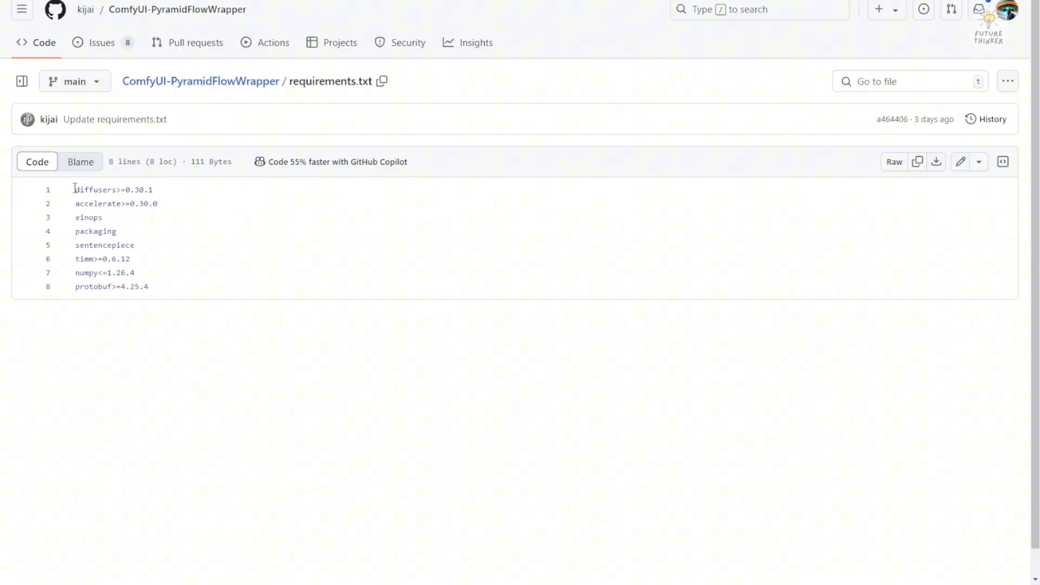
{"action": "left_click_drag", "start_coordinate": [74, 197], "coordinate": [169, 288]}
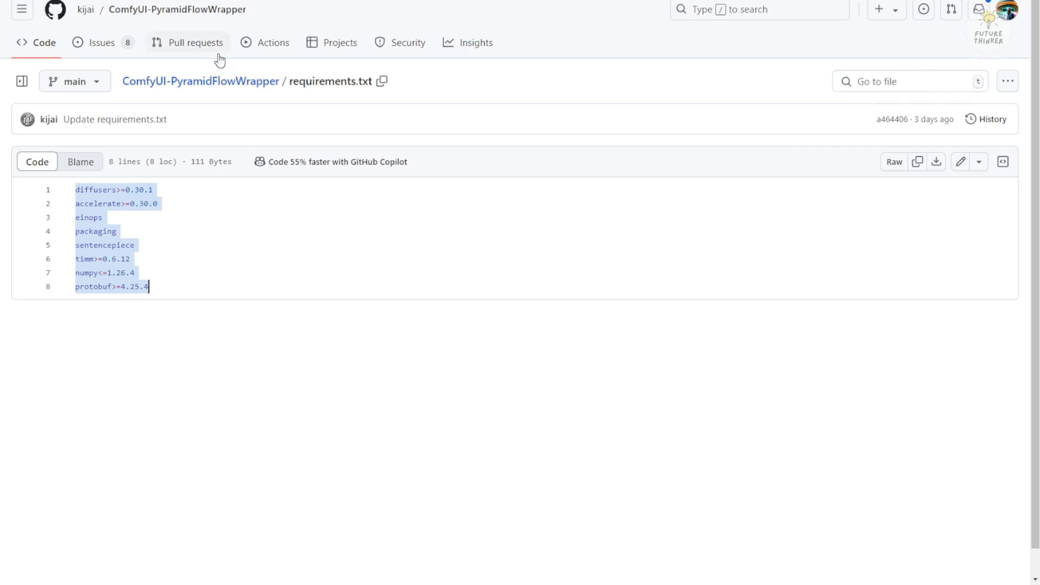
Return to the repository page and zoom into the README's model-loading section.
{"action": "left_click", "coordinate": [198, 80]}
{"action": "scroll", "coordinate": [358, 357], "scroll_direction": "down", "scroll_amount": 10}
{"action": "scroll", "coordinate": [359, 358], "scroll_direction": "down", "scroll_amount": 10}
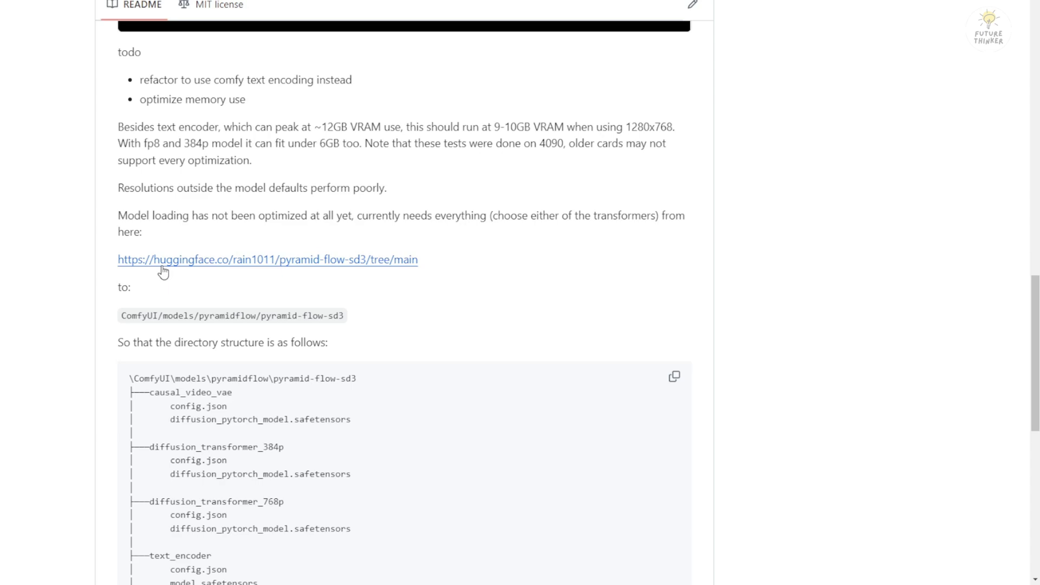
{"action": "key", "text": "ctrl+plus"}
{"action": "key", "text": "ctrl+plus"}
Highlight 'models' and 'pyramidflow' in the install path, then follow the Hugging Face pyramid-flow-sd3 link.
{"action": "double_click", "coordinate": [148, 301]}
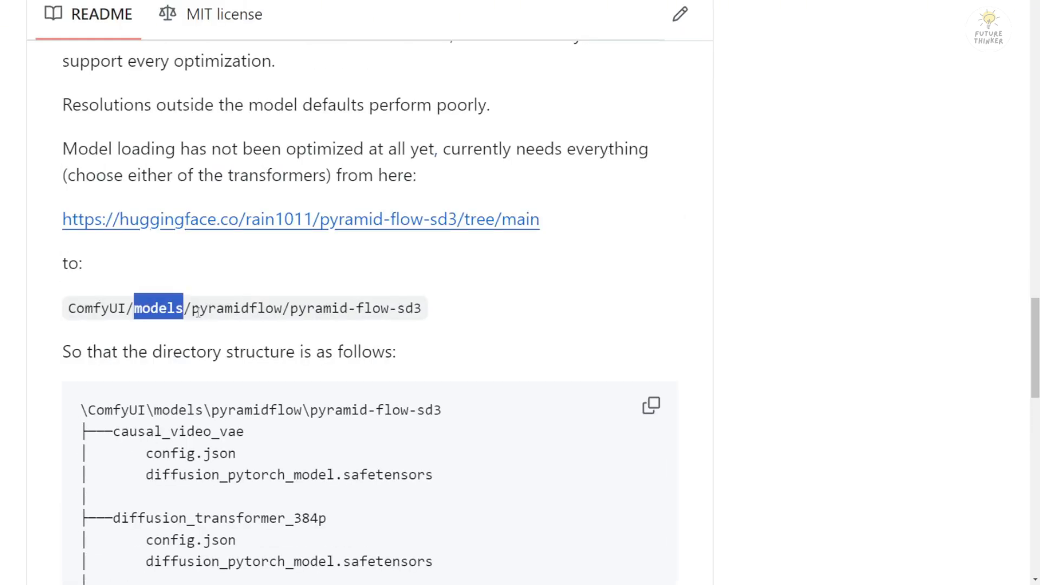
{"action": "left_click_drag", "start_coordinate": [191, 312], "coordinate": [282, 309]}
{"action": "left_click", "coordinate": [315, 317]}
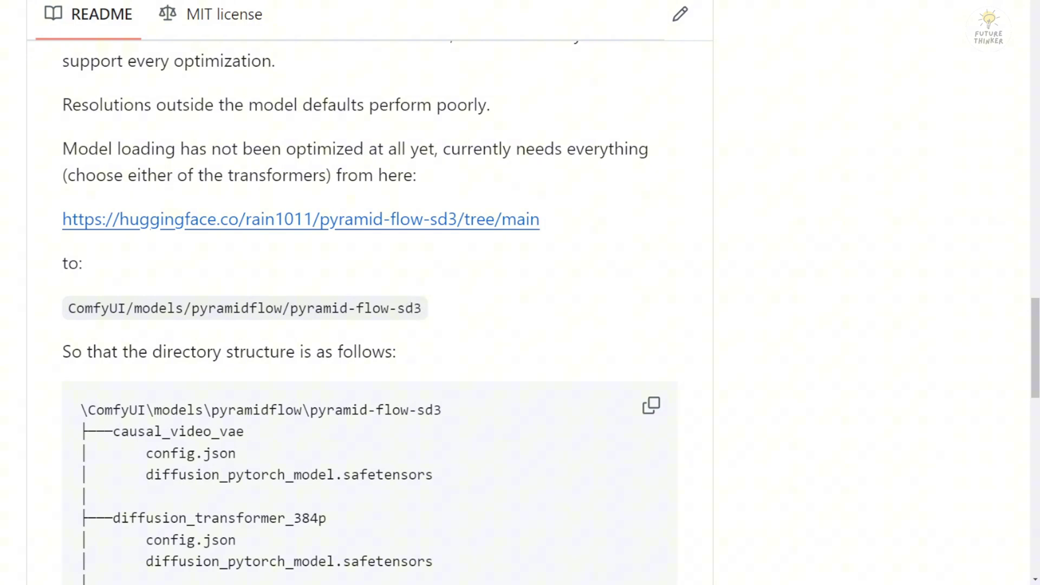
{"action": "left_click", "coordinate": [440, 223]}
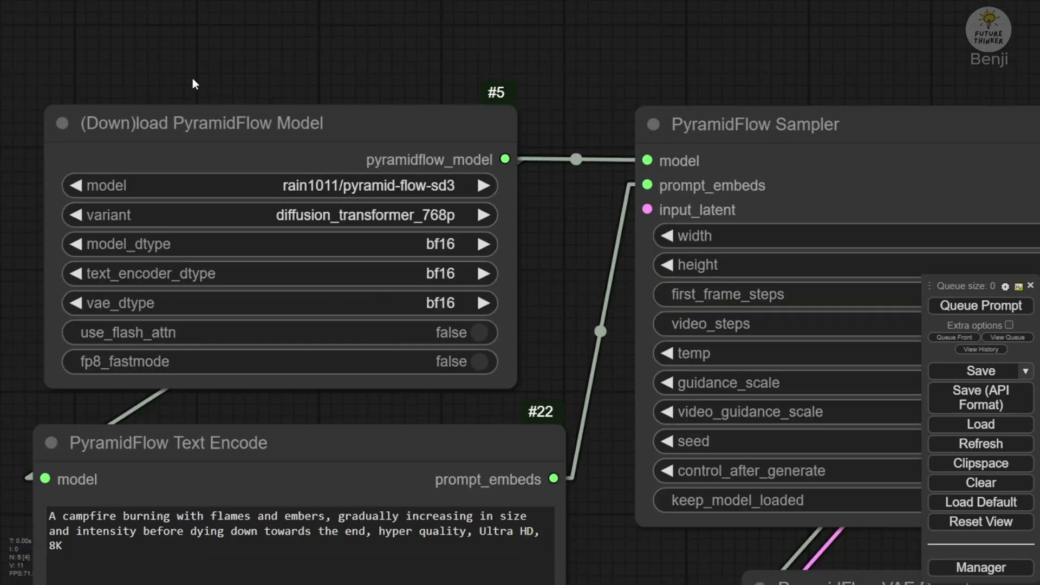
Move the (Down)load PyramidFlow Model node with rain1011/pyramid-flow-sd3 up and to the left.
{"action": "left_click_drag", "start_coordinate": [193, 78], "coordinate": [359, 97]}
{"action": "scroll", "coordinate": [358, 127], "scroll_direction": "up", "scroll_amount": 2}
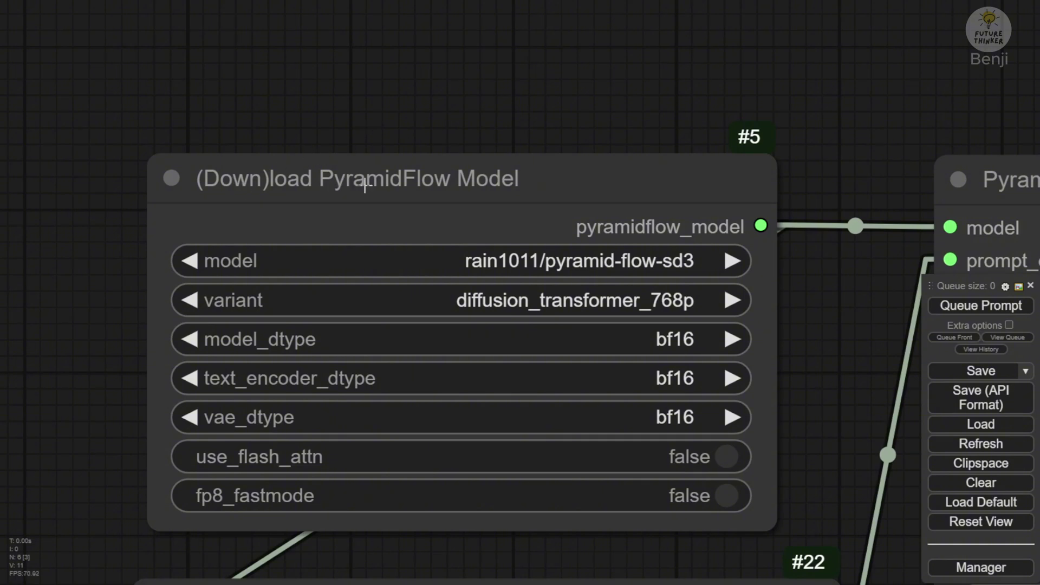
{"action": "left_click_drag", "start_coordinate": [501, 178], "coordinate": [511, 138]}
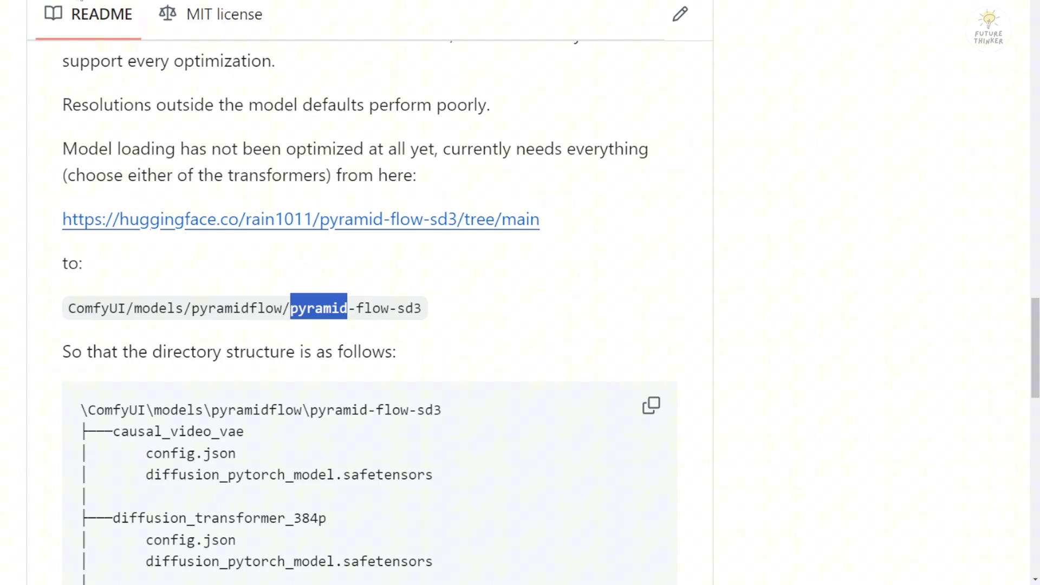
Scroll through the README's expected model directory tree code block.
{"action": "scroll", "coordinate": [336, 271], "scroll_direction": "up", "scroll_amount": 2}
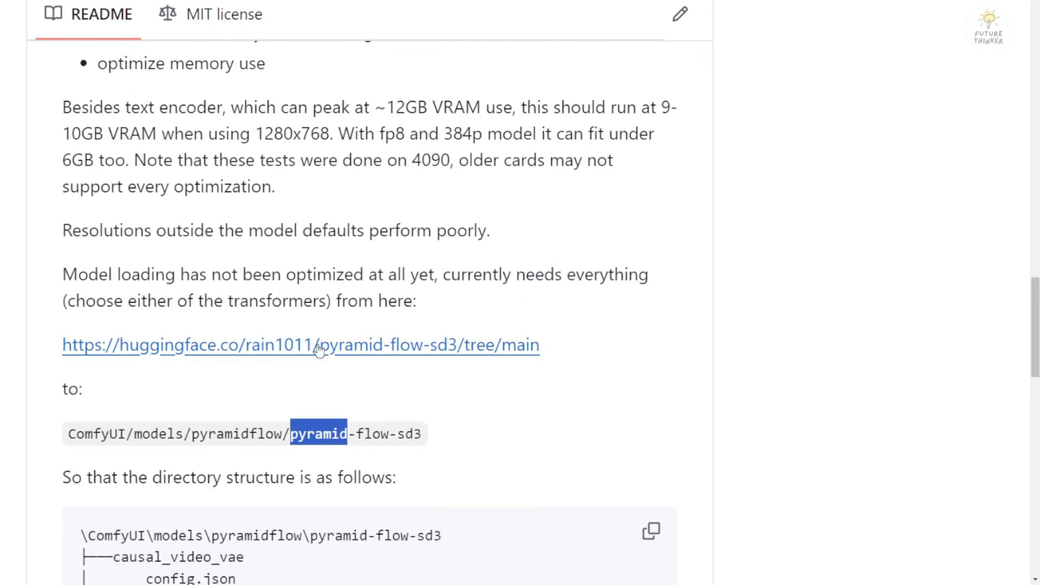
{"action": "scroll", "coordinate": [291, 473], "scroll_direction": "down", "scroll_amount": 8}
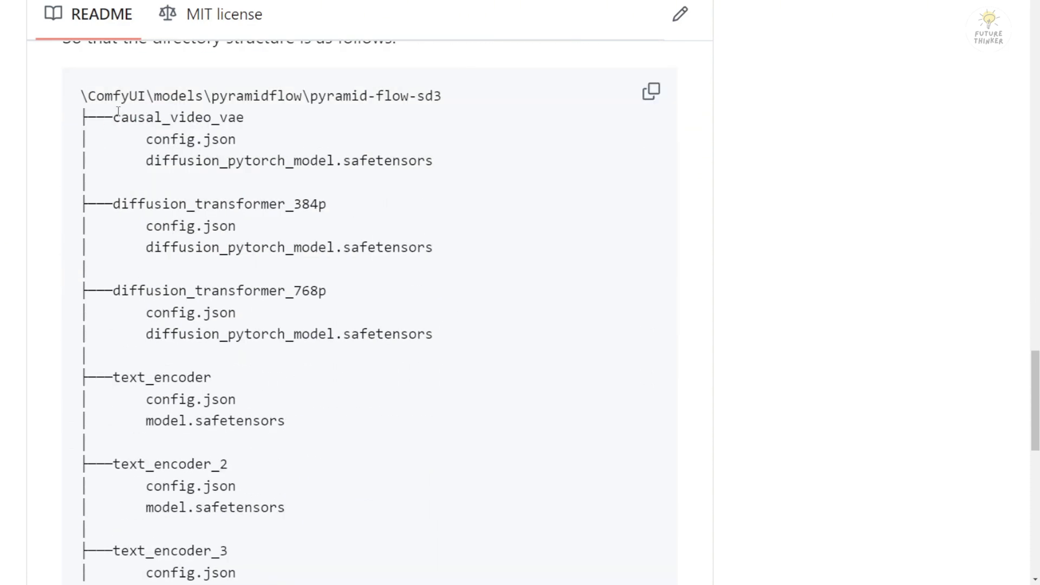
{"action": "left_click_drag", "start_coordinate": [118, 111], "coordinate": [301, 336]}
{"action": "scroll", "coordinate": [160, 256], "scroll_direction": "down", "scroll_amount": 3}
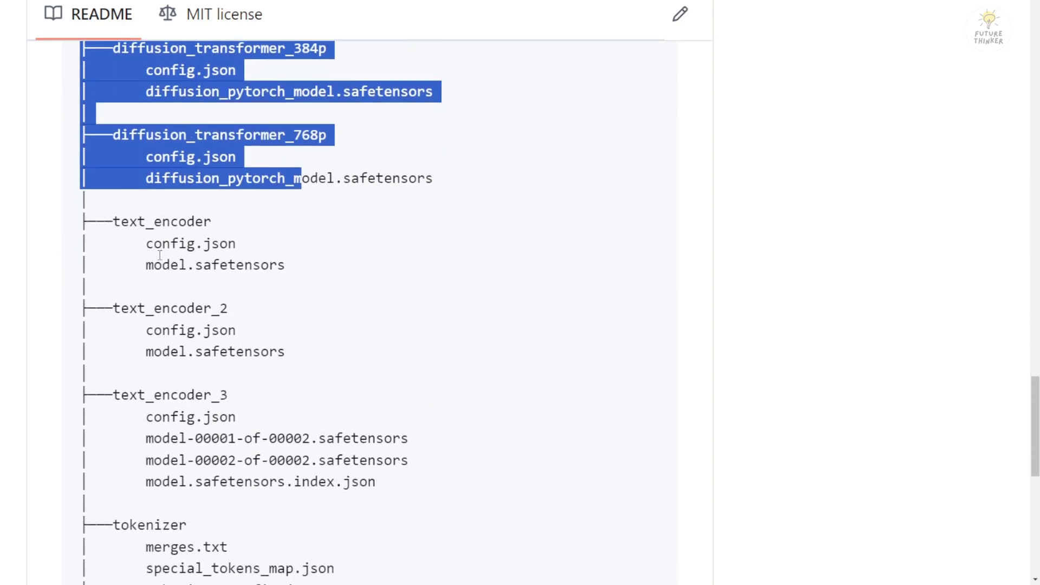
{"action": "scroll", "coordinate": [160, 256], "scroll_direction": "down", "scroll_amount": 3}
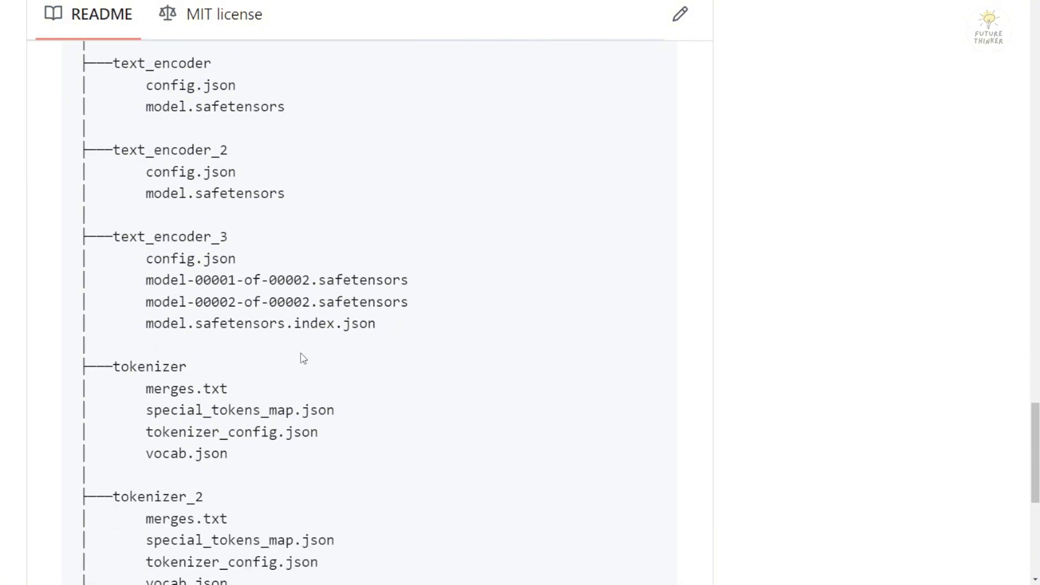
{"action": "scroll", "coordinate": [176, 232], "scroll_direction": "down", "scroll_amount": 1}
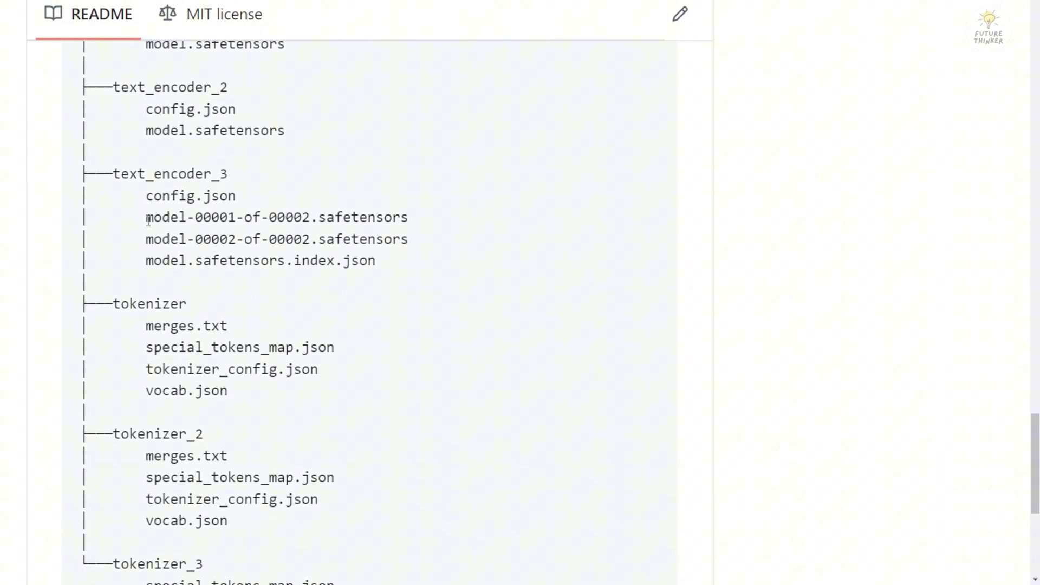
Highlight the two text_encoder_3 shard file names, including model-00002-of-00002.safetensors.
{"action": "left_click_drag", "start_coordinate": [145, 219], "coordinate": [328, 216]}
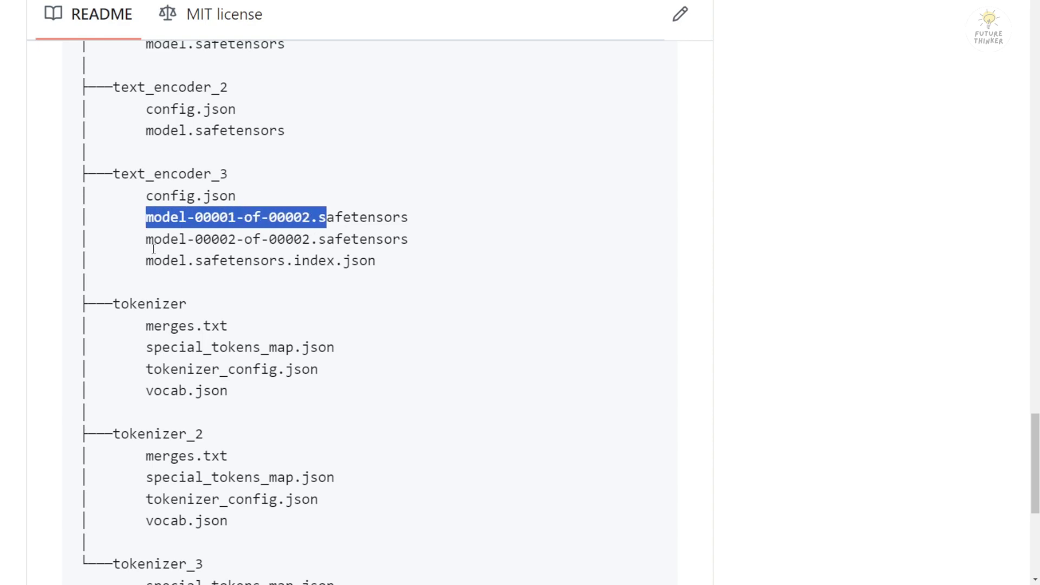
{"action": "left_click_drag", "start_coordinate": [154, 239], "coordinate": [270, 239]}
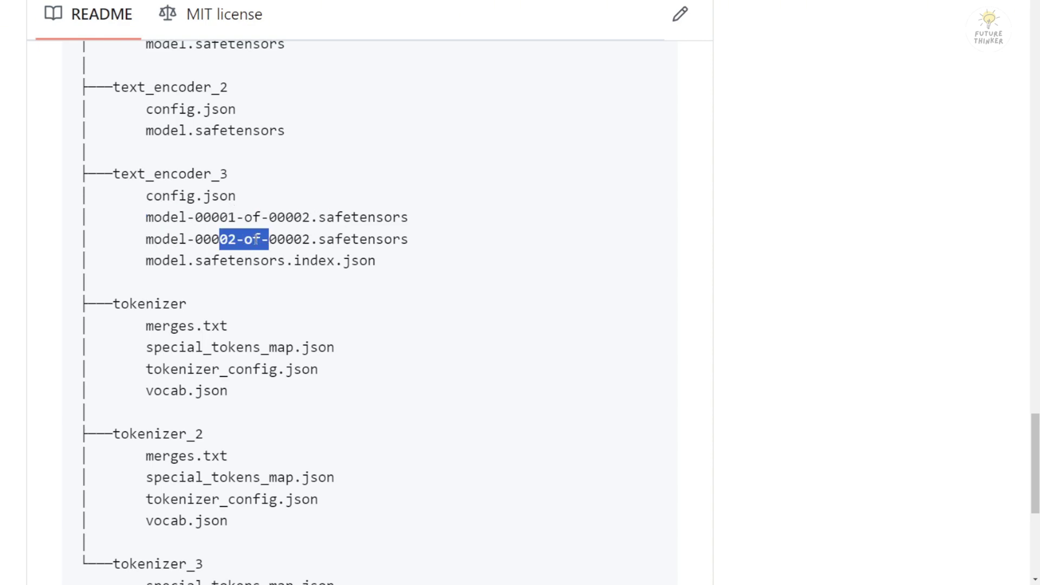
{"action": "triple_click", "coordinate": [329, 241]}
{"action": "left_click", "coordinate": [374, 243]}
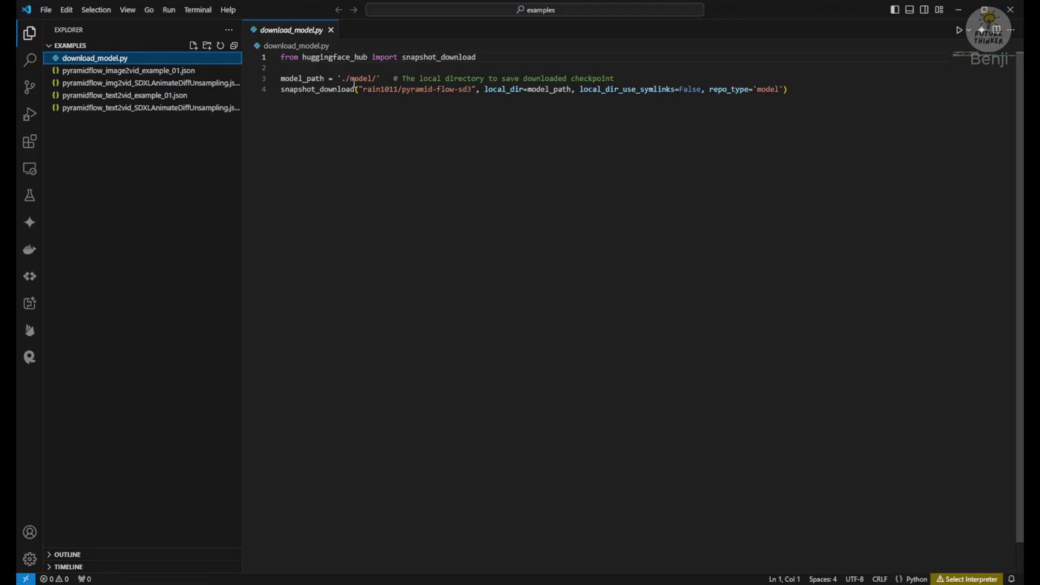
Highlight the model_path './model/' line in download_model.py, then deselect it.
{"action": "left_click_drag", "start_coordinate": [353, 80], "coordinate": [281, 67]}
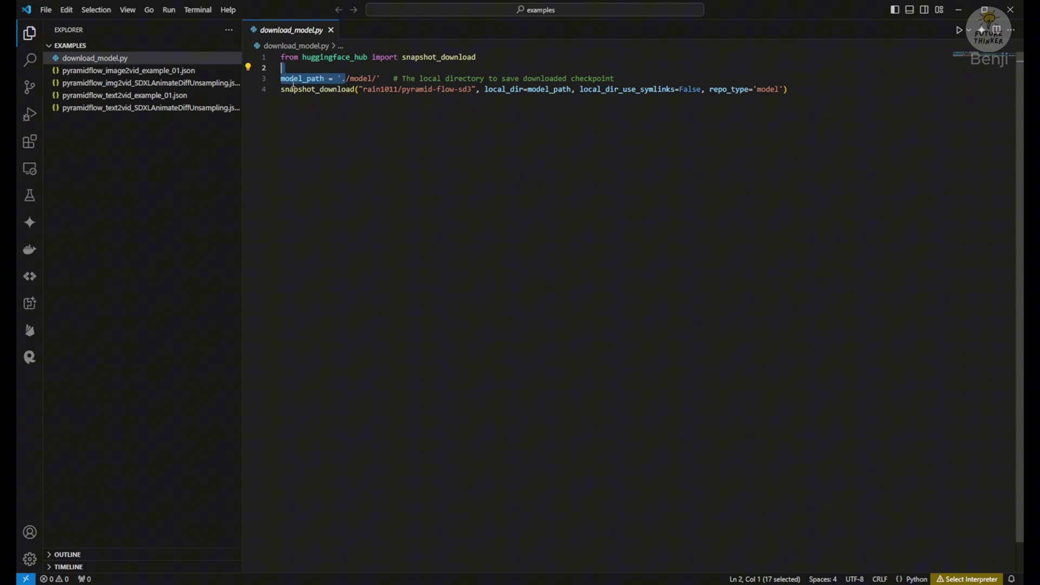
{"action": "key", "text": "Down"}
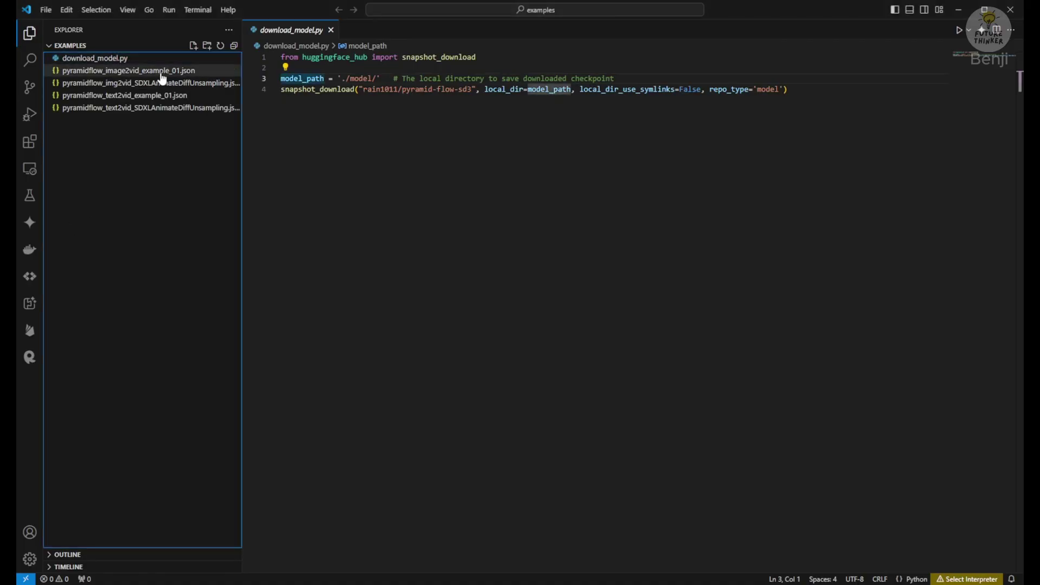
{"action": "left_click", "coordinate": [171, 61]}
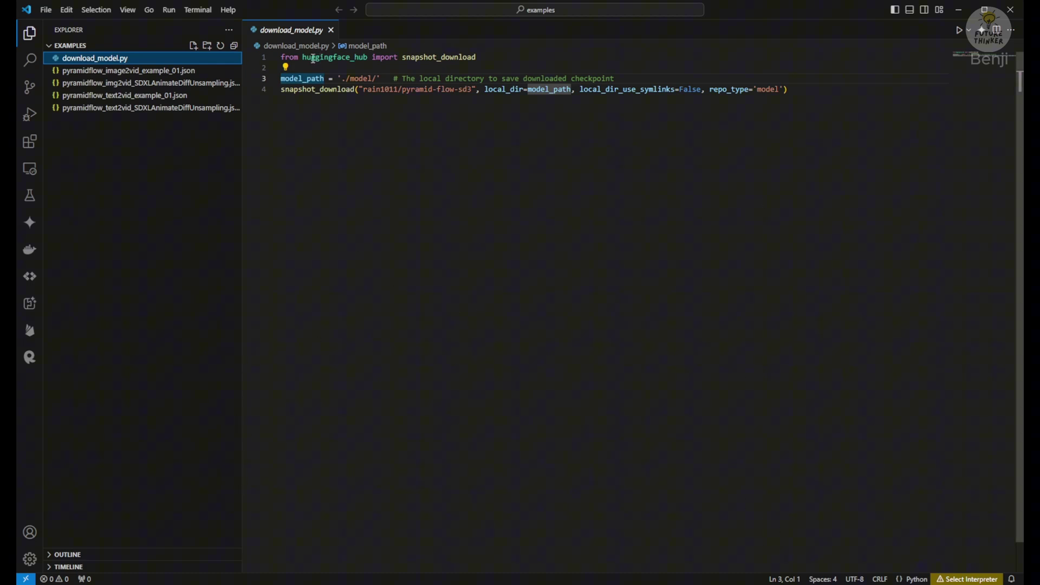
Run 'python download_model.py' in a new PowerShell terminal.
{"action": "left_click", "coordinate": [199, 11]}
{"action": "left_click", "coordinate": [206, 26]}
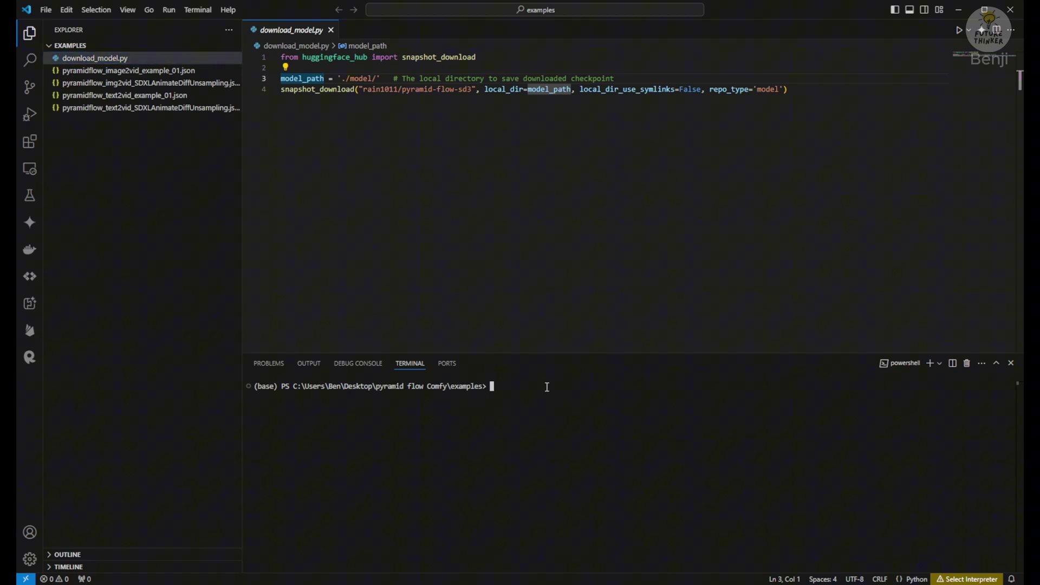
{"action": "type", "text": "python download_model.py"}
{"action": "key", "text": "Return"}
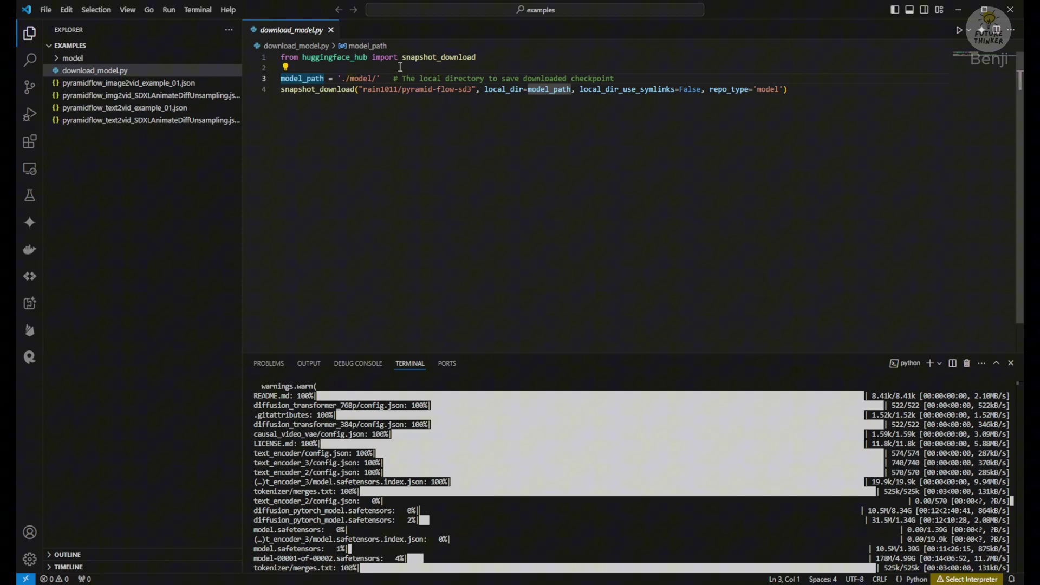
Check the './model/' save path and expand the new model folder to watch downloads.
{"action": "left_click", "coordinate": [358, 80]}
{"action": "double_click", "coordinate": [358, 80]}
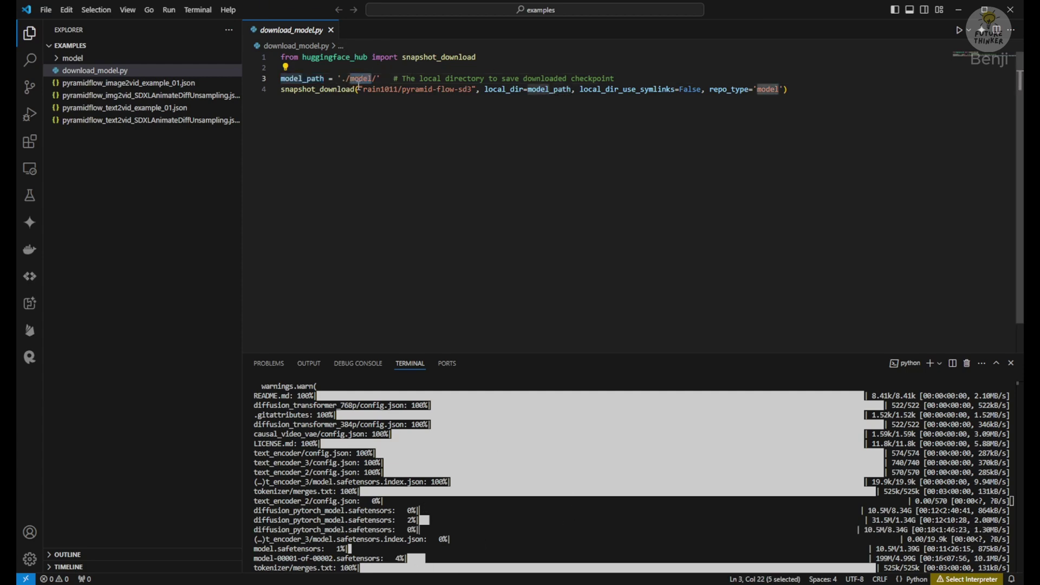
{"action": "left_click", "coordinate": [375, 80]}
{"action": "left_click", "coordinate": [75, 59]}
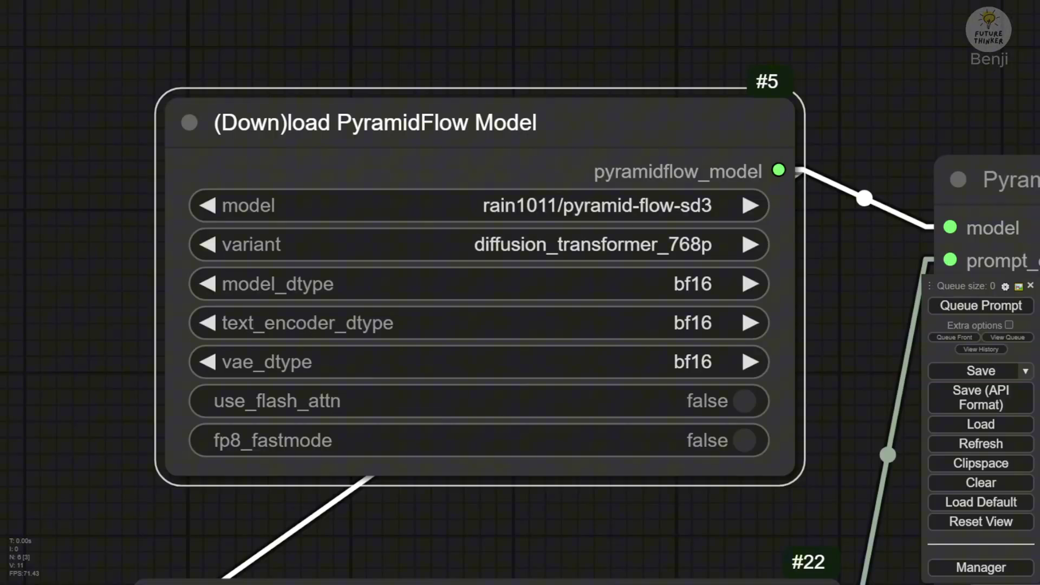
Zoom out of the campfire text-to-video graph, then open the repo's examples folder.
{"action": "scroll", "coordinate": [488, 292], "scroll_direction": "down", "scroll_amount": 5}
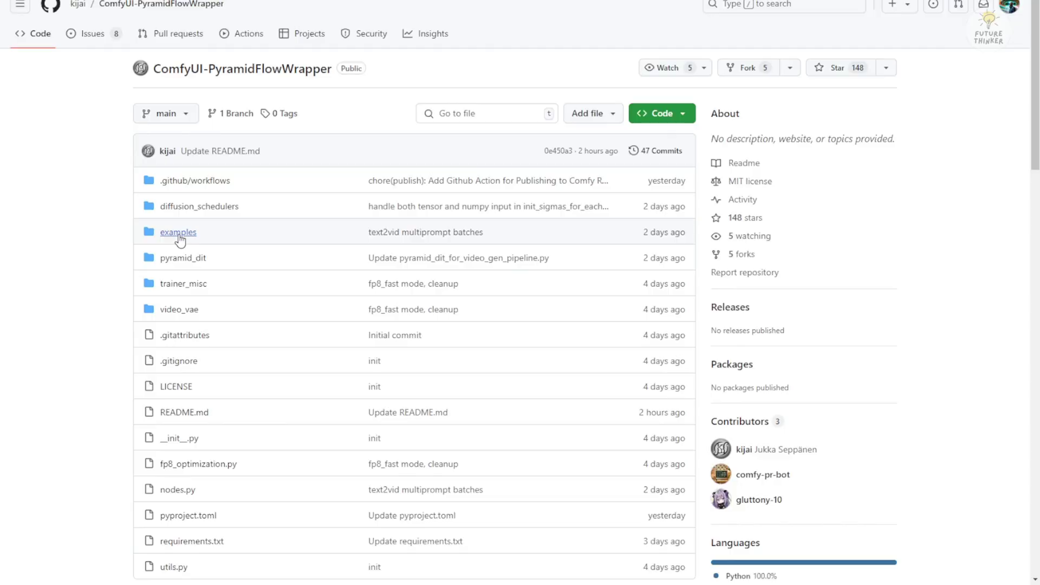
{"action": "left_click", "coordinate": [179, 234]}
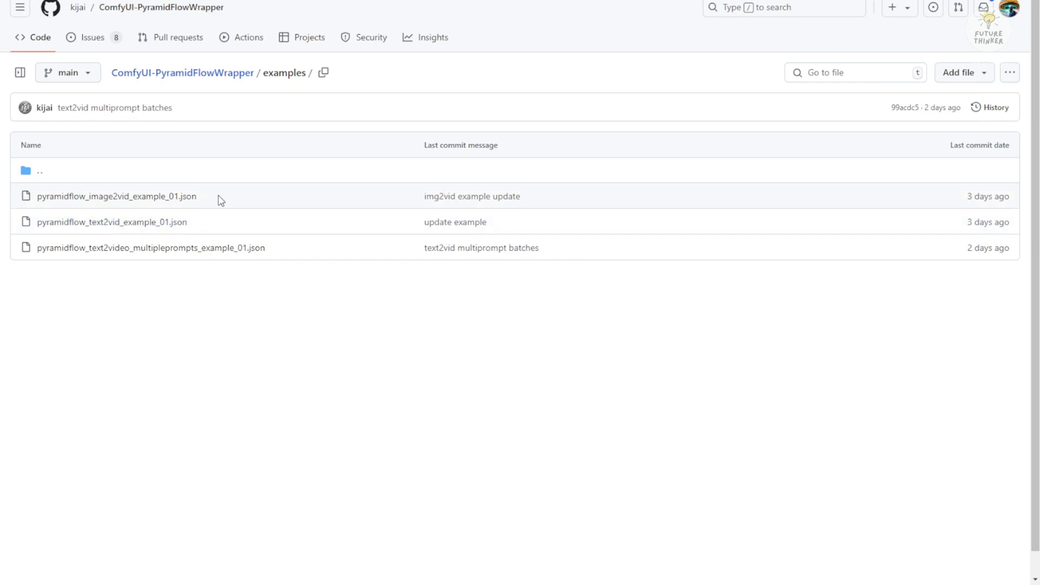
{"action": "left_click_drag", "start_coordinate": [220, 199], "coordinate": [79, 196]}
{"action": "left_click", "coordinate": [148, 275]}
{"action": "left_click_drag", "start_coordinate": [305, 255], "coordinate": [181, 260]}
{"action": "left_click", "coordinate": [189, 262]}
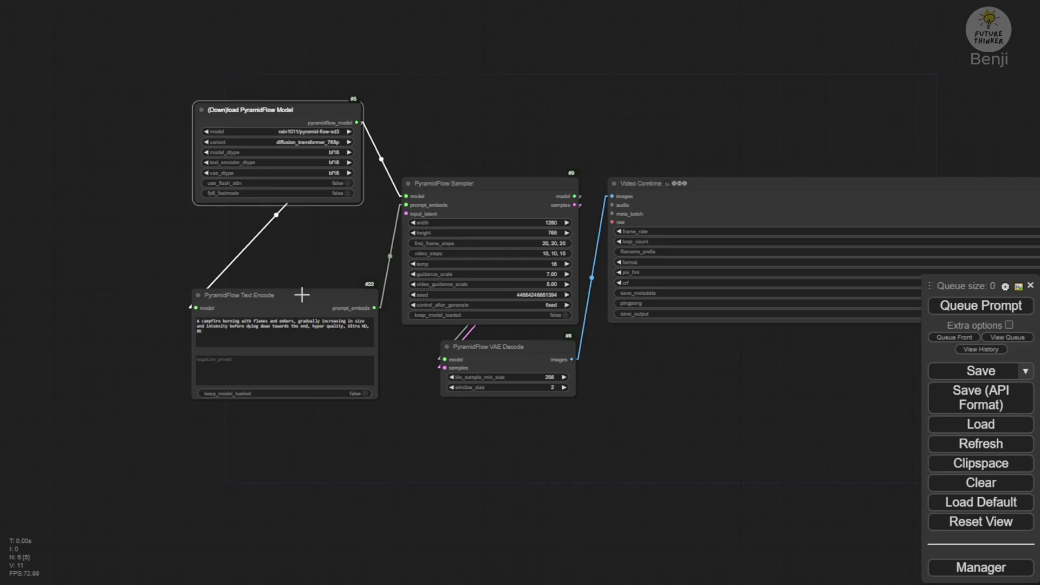
Move the Text Encode, Sampler and VAE Decode nodes upward and realign the Text Encode node.
{"action": "left_click_drag", "start_coordinate": [302, 295], "coordinate": [305, 232]}
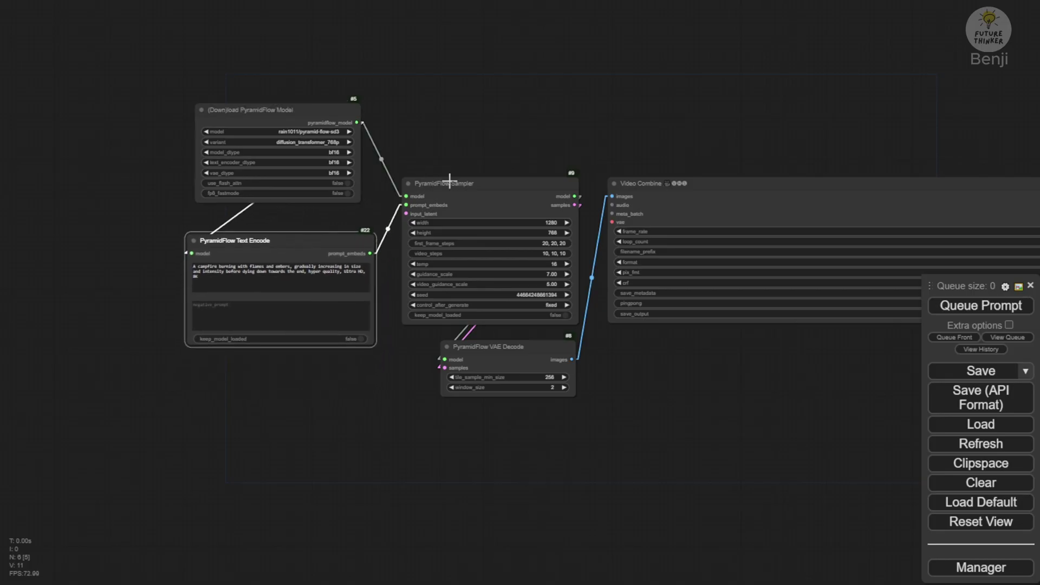
{"action": "left_click_drag", "start_coordinate": [450, 179], "coordinate": [453, 105]}
{"action": "left_click_drag", "start_coordinate": [528, 357], "coordinate": [512, 307]}
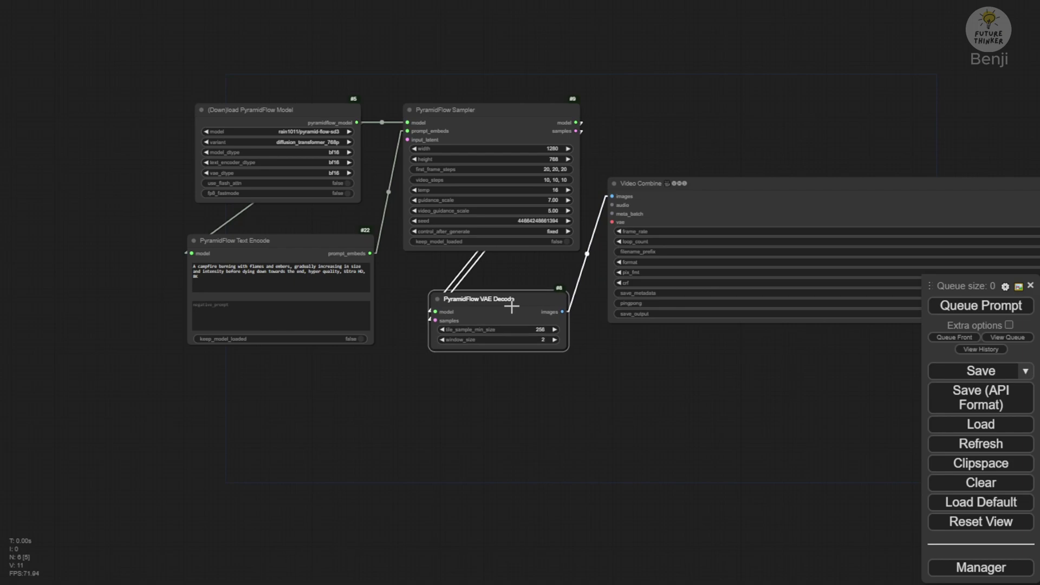
{"action": "scroll", "coordinate": [325, 95], "scroll_direction": "up", "scroll_amount": 7}
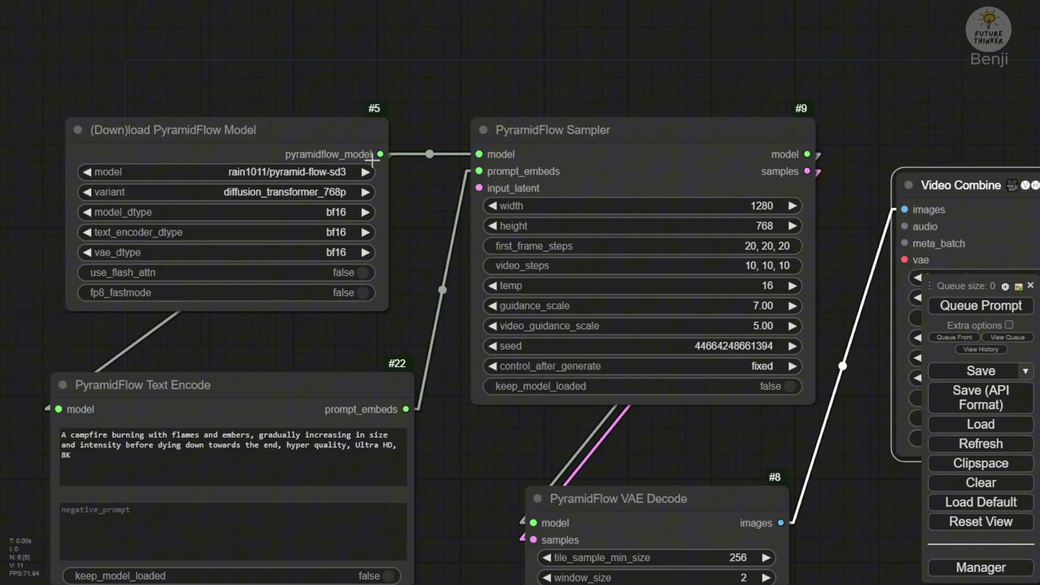
{"action": "mouse_move", "coordinate": [549, 133]}
{"action": "left_mouse_down"}
{"action": "mouse_move", "coordinate": [558, 147]}
{"action": "mouse_move", "coordinate": [567, 134]}
{"action": "left_mouse_up"}
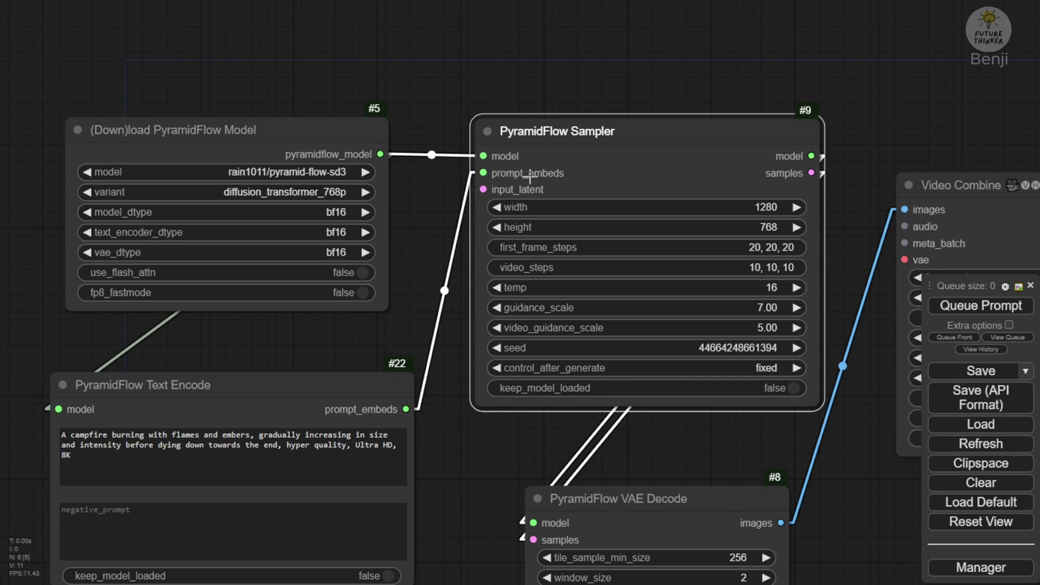
{"action": "left_click_drag", "start_coordinate": [349, 354], "coordinate": [507, 227]}
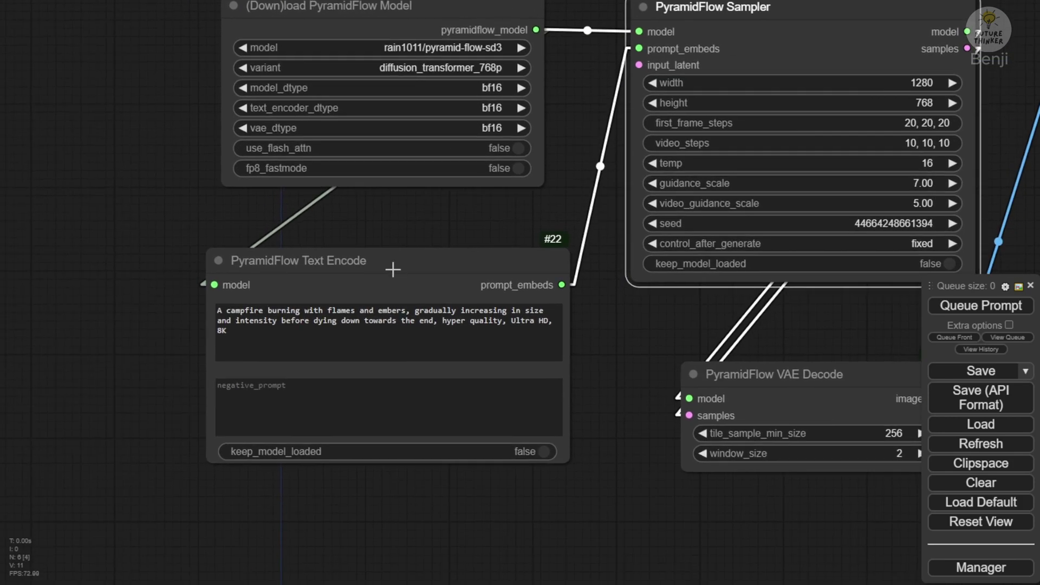
{"action": "left_click_drag", "start_coordinate": [394, 270], "coordinate": [280, 275]}
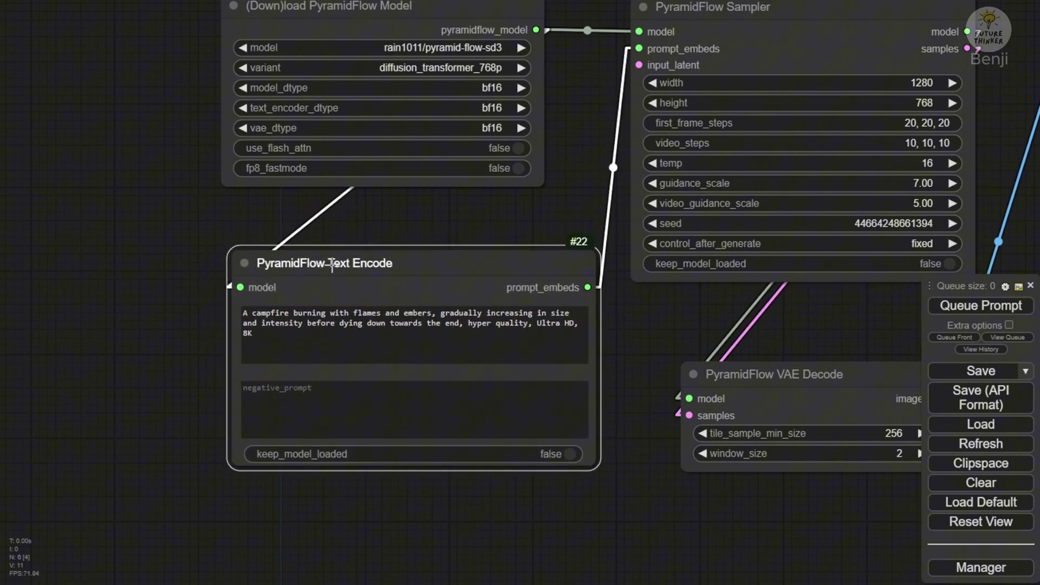
{"action": "left_click_drag", "start_coordinate": [450, 260], "coordinate": [420, 240]}
Pan toward Video Combine and shift the Sampler and VAE Decode nodes closer together.
{"action": "left_click", "coordinate": [335, 395]}
{"action": "left_click_drag", "start_coordinate": [682, 332], "coordinate": [404, 378]}
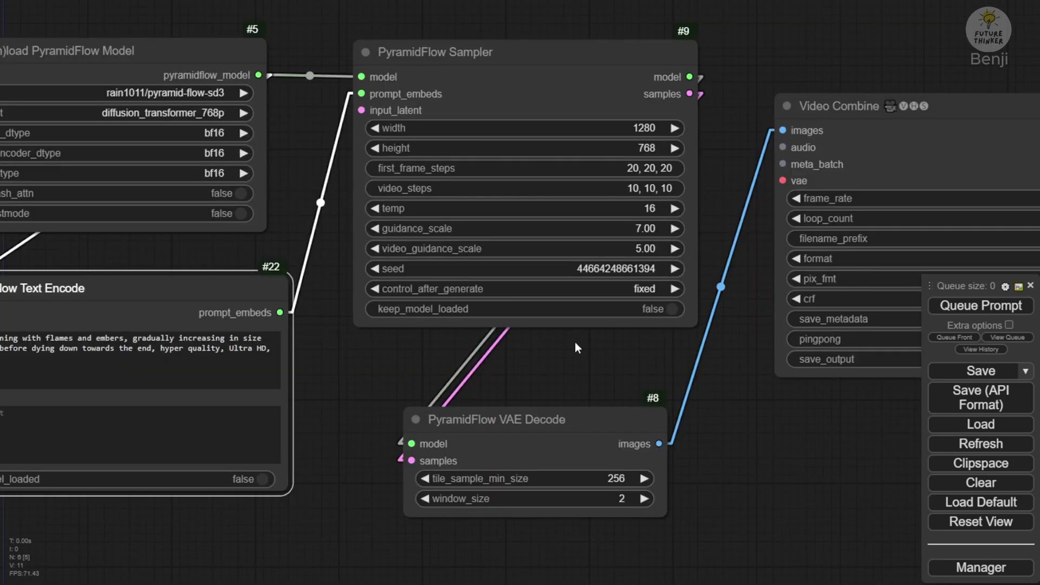
{"action": "left_click_drag", "start_coordinate": [619, 356], "coordinate": [507, 371]}
{"action": "left_click_drag", "start_coordinate": [491, 72], "coordinate": [476, 52]}
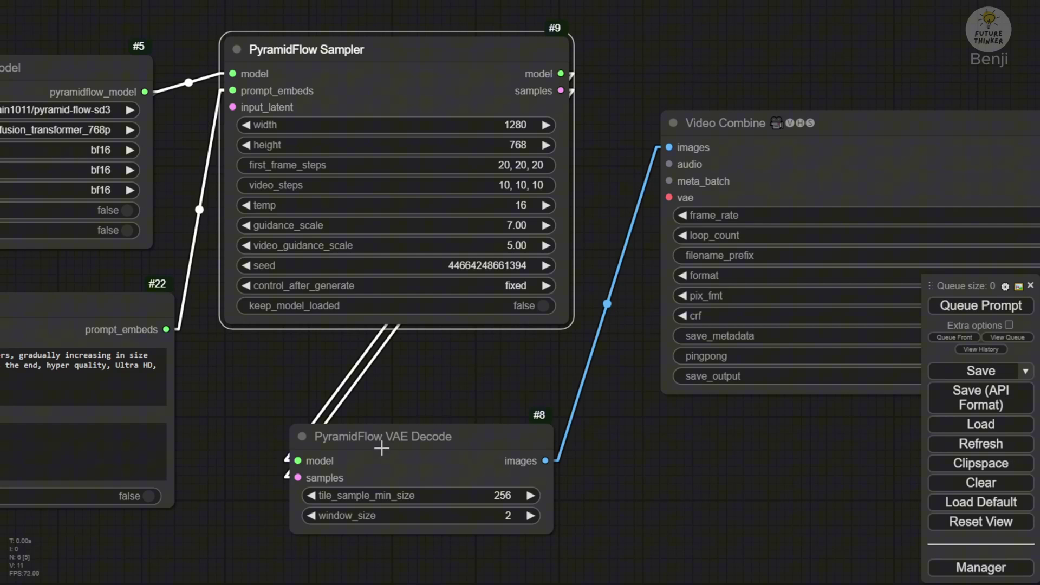
{"action": "left_click_drag", "start_coordinate": [389, 441], "coordinate": [423, 400]}
{"action": "scroll", "coordinate": [390, 401], "scroll_direction": "up", "scroll_amount": 2}
{"action": "scroll", "coordinate": [368, 410], "scroll_direction": "down", "scroll_amount": 2}
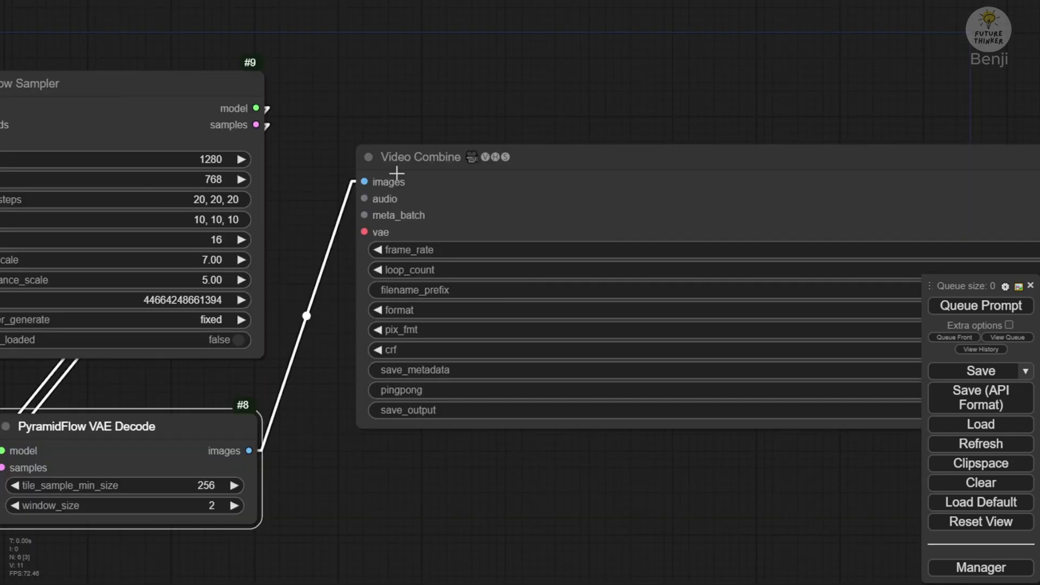
{"action": "scroll", "coordinate": [470, 226], "scroll_direction": "down", "scroll_amount": 3}
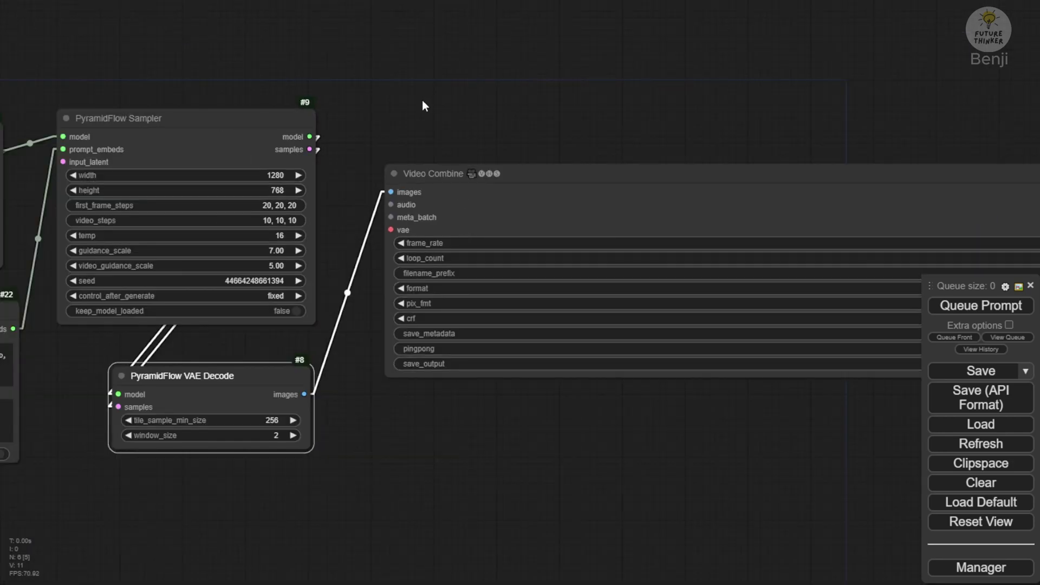
{"action": "left_click_drag", "start_coordinate": [421, 99], "coordinate": [717, 99]}
{"action": "scroll", "coordinate": [493, 135], "scroll_direction": "up", "scroll_amount": 3}
{"action": "scroll", "coordinate": [415, 127], "scroll_direction": "up", "scroll_amount": 3}
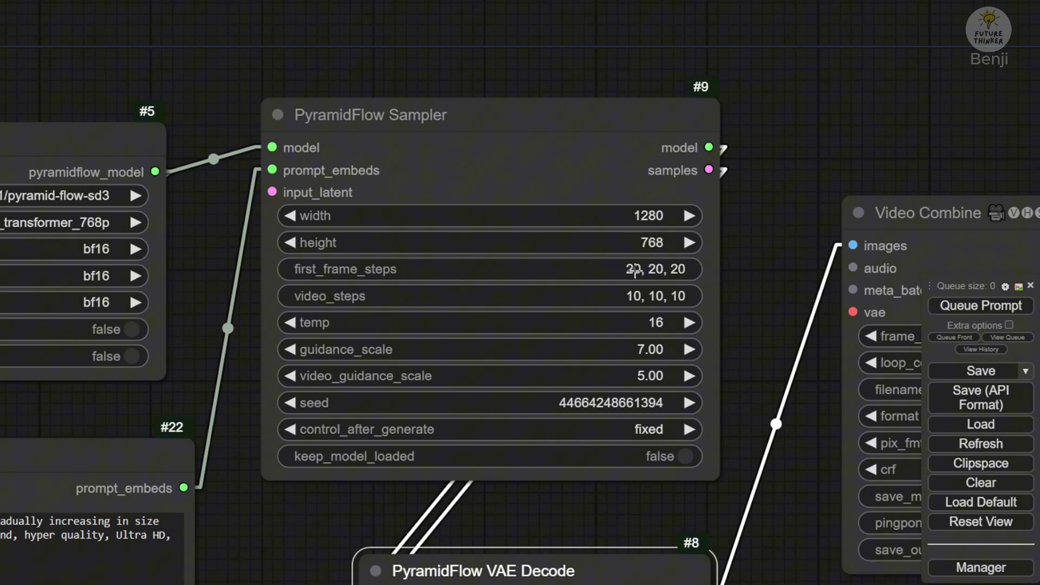
Inspect the Sampler's widgets and drag video_guidance_scale from 5.00 down to 2.79.
{"action": "scroll", "coordinate": [642, 271], "scroll_direction": "up", "scroll_amount": 3}
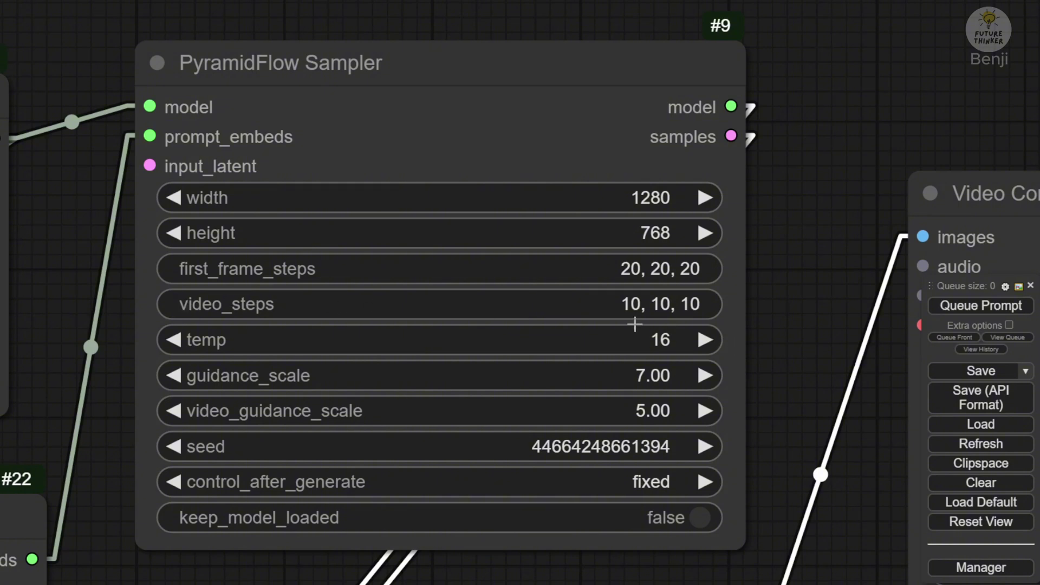
{"action": "mouse_move", "coordinate": [662, 317]}
{"action": "mouse_move", "coordinate": [696, 300]}
{"action": "left_click_drag", "start_coordinate": [772, 321], "coordinate": [759, 230]}
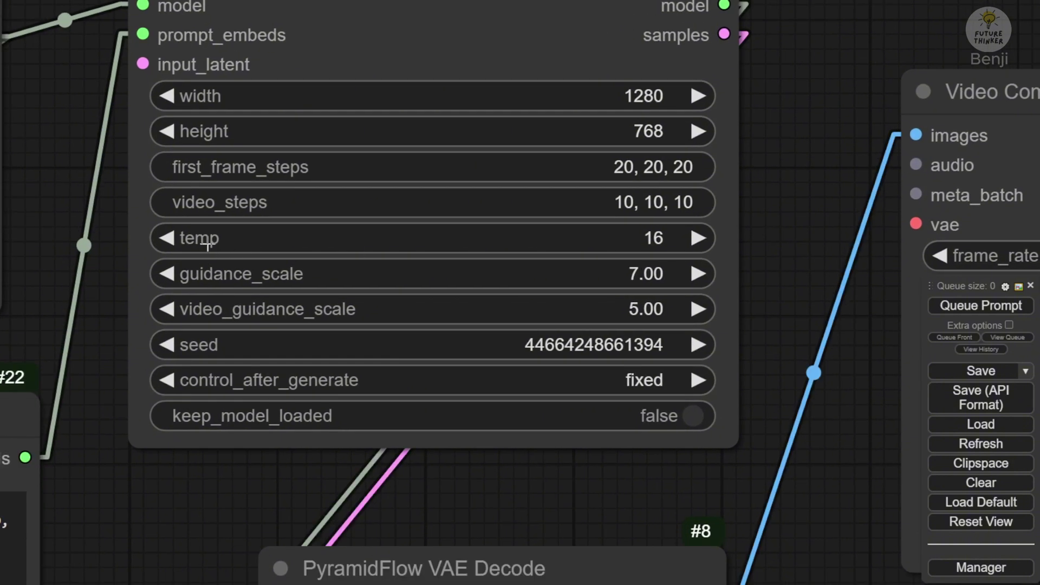
{"action": "mouse_move", "coordinate": [221, 243]}
{"action": "scroll", "coordinate": [699, 346], "scroll_direction": "down", "scroll_amount": 5}
{"action": "scroll", "coordinate": [564, 380], "scroll_direction": "up", "scroll_amount": 4}
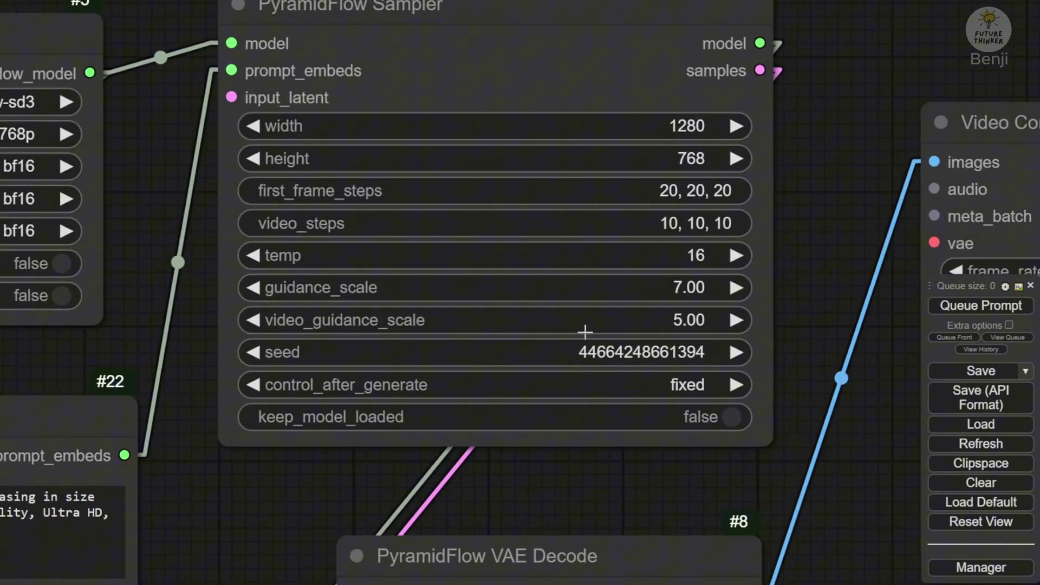
{"action": "left_click", "coordinate": [250, 319]}
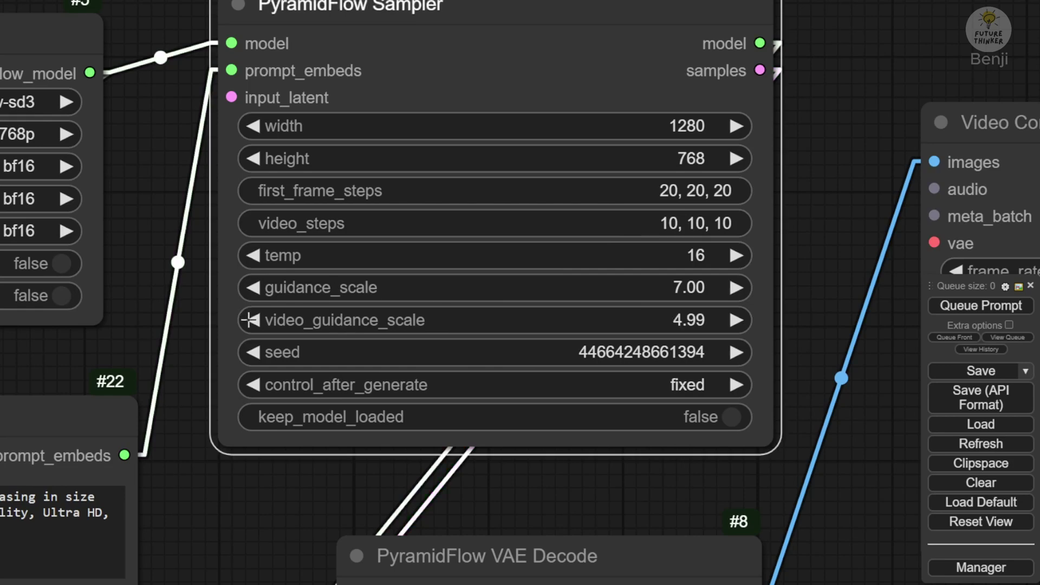
{"action": "left_click_drag", "start_coordinate": [251, 320], "coordinate": [564, 318]}
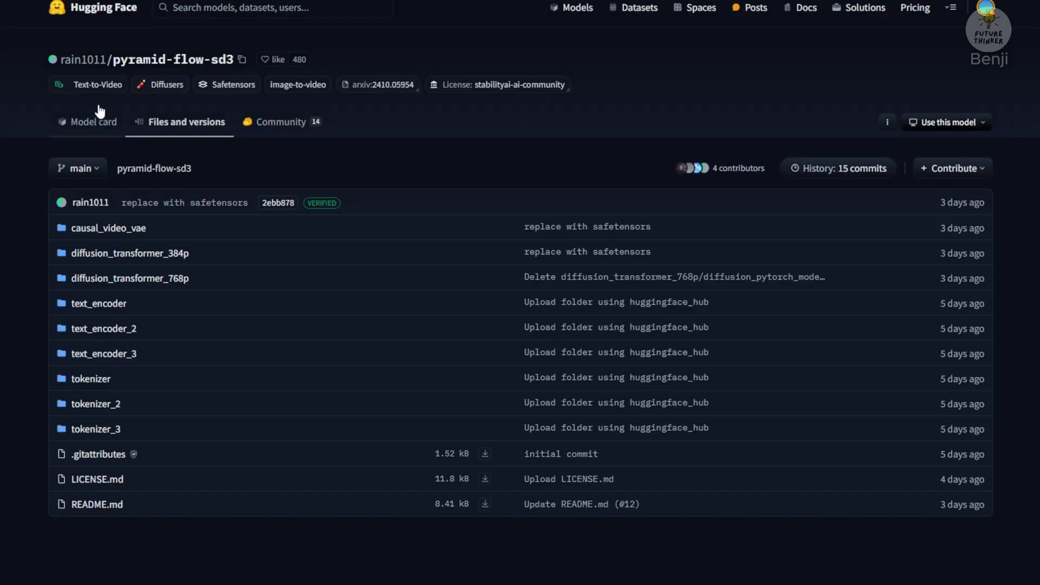
Open the Pyramid Flow model card and its Pyramid-Flow/pyramid-flow Space demo.
{"action": "left_click", "coordinate": [99, 115]}
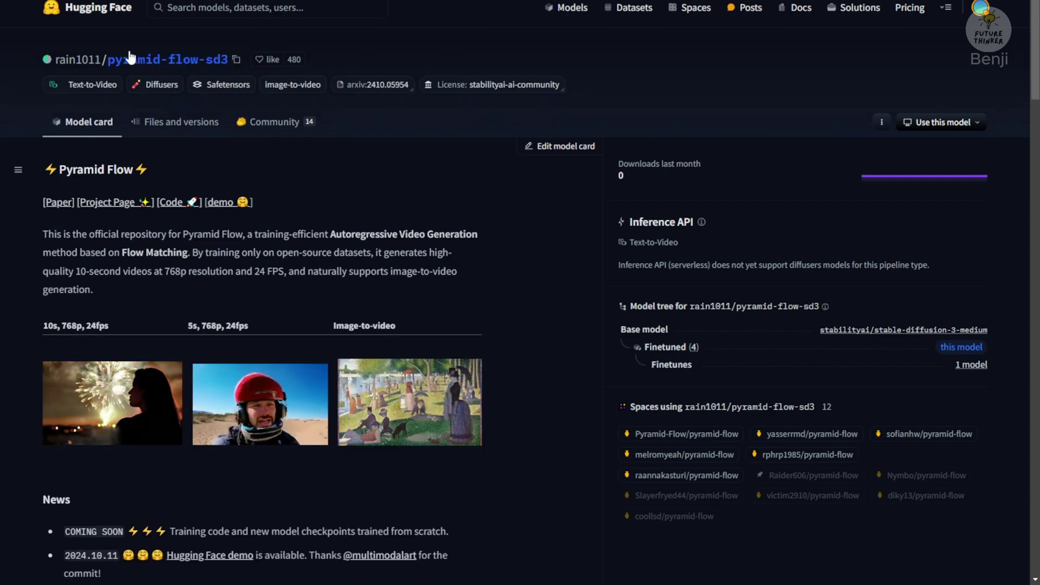
{"action": "scroll", "coordinate": [632, 380], "scroll_direction": "down", "scroll_amount": 1}
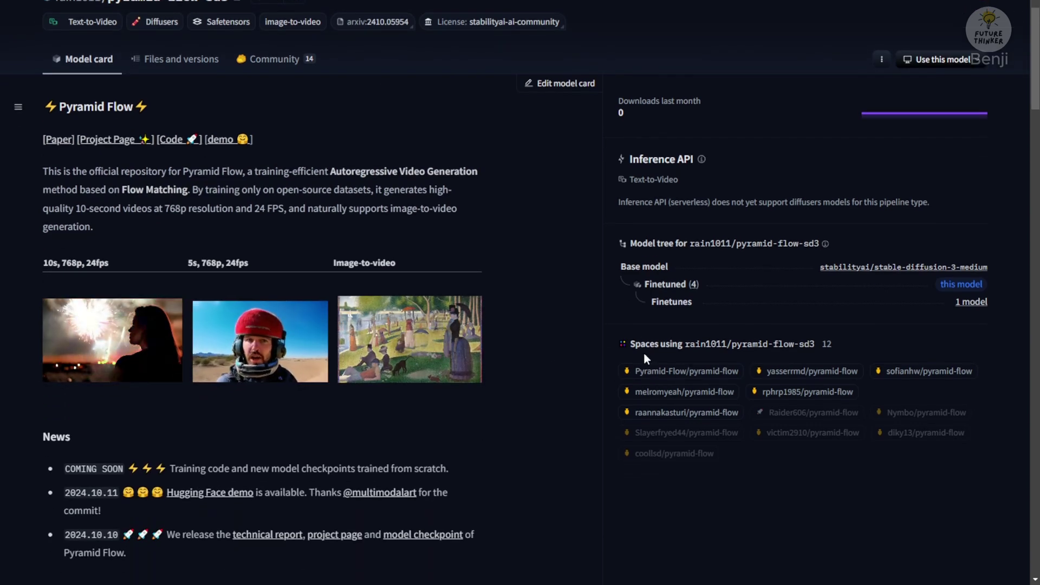
{"action": "left_click", "coordinate": [729, 373]}
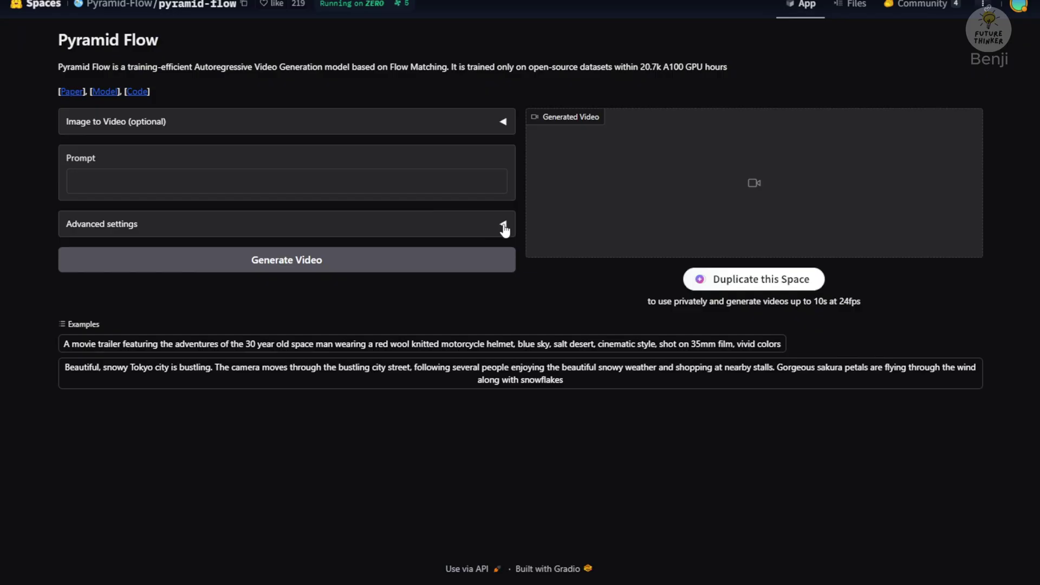
Expand Advanced settings, push Video Guidance Scale to 15 and drop Guidance Scale to 1.
{"action": "left_click", "coordinate": [503, 226]}
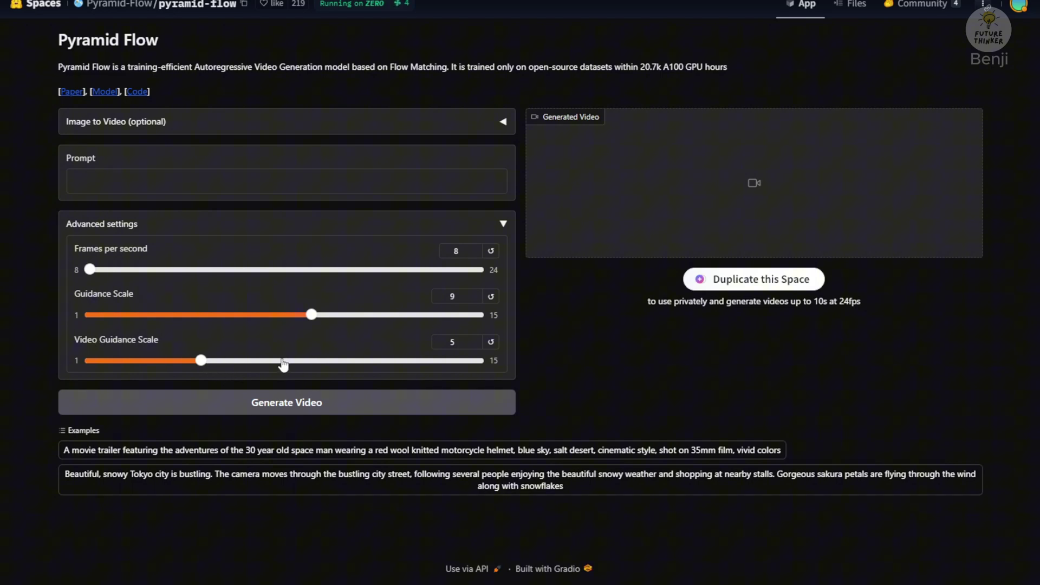
{"action": "left_click", "coordinate": [347, 360]}
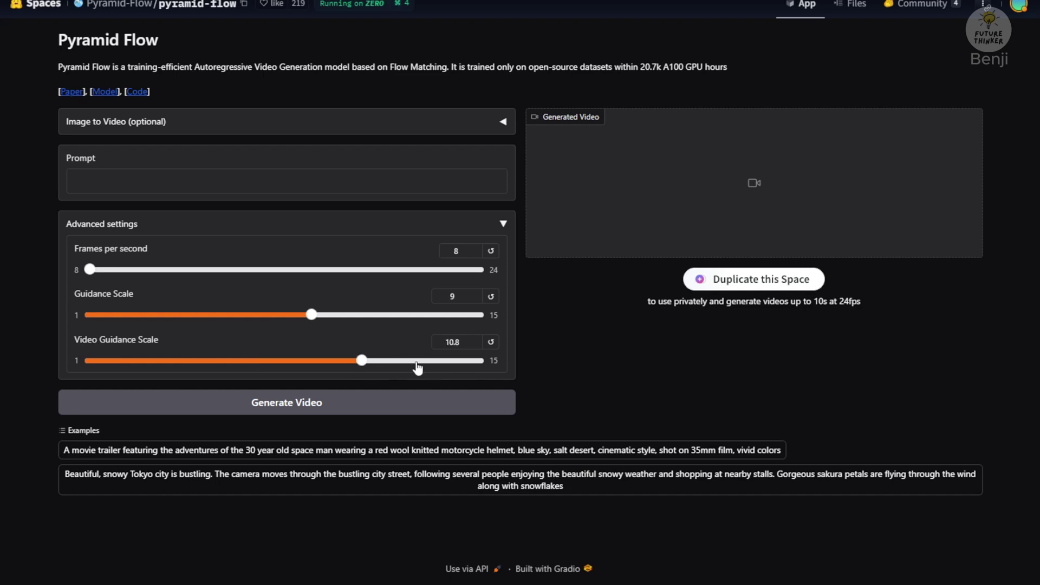
{"action": "left_click_drag", "start_coordinate": [418, 362], "coordinate": [489, 373]}
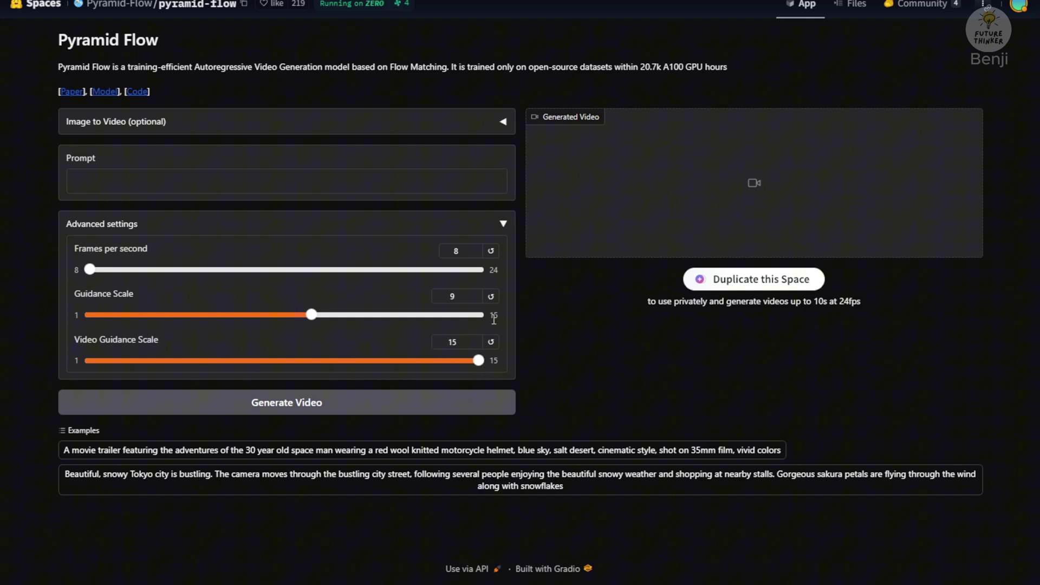
{"action": "left_click_drag", "start_coordinate": [447, 319], "coordinate": [491, 323]}
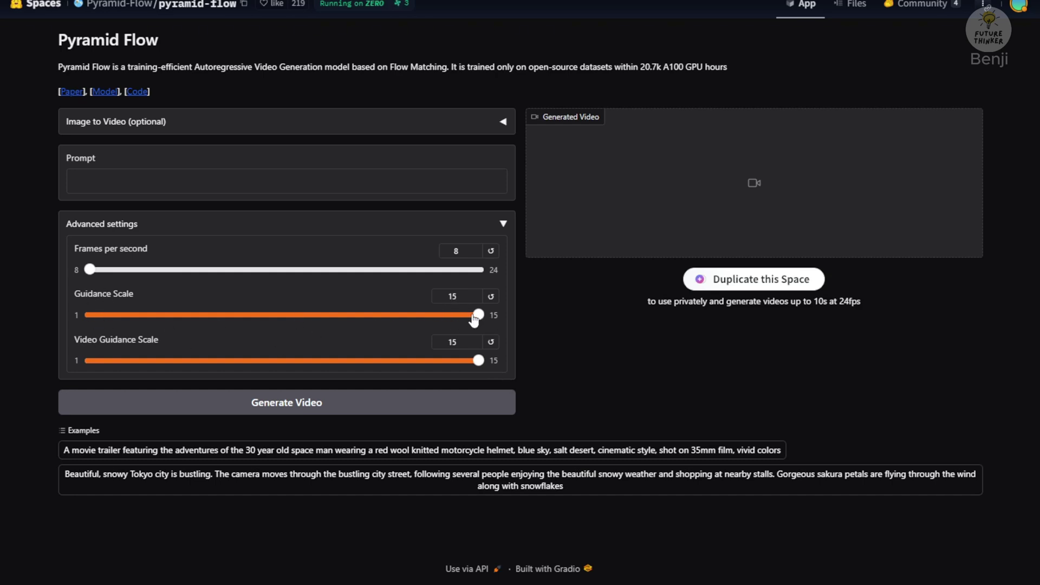
{"action": "left_click_drag", "start_coordinate": [474, 320], "coordinate": [93, 326]}
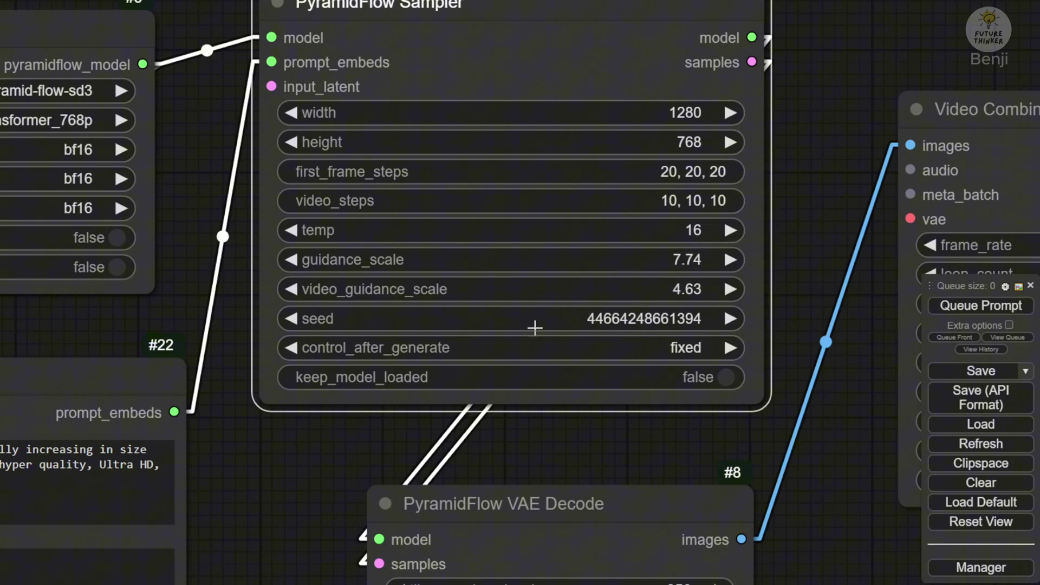
Zoom out the ComfyUI canvas around the PyramidFlow Sampler after setting the guidance values.
{"action": "scroll", "coordinate": [281, 391], "scroll_direction": "down", "scroll_amount": 4}
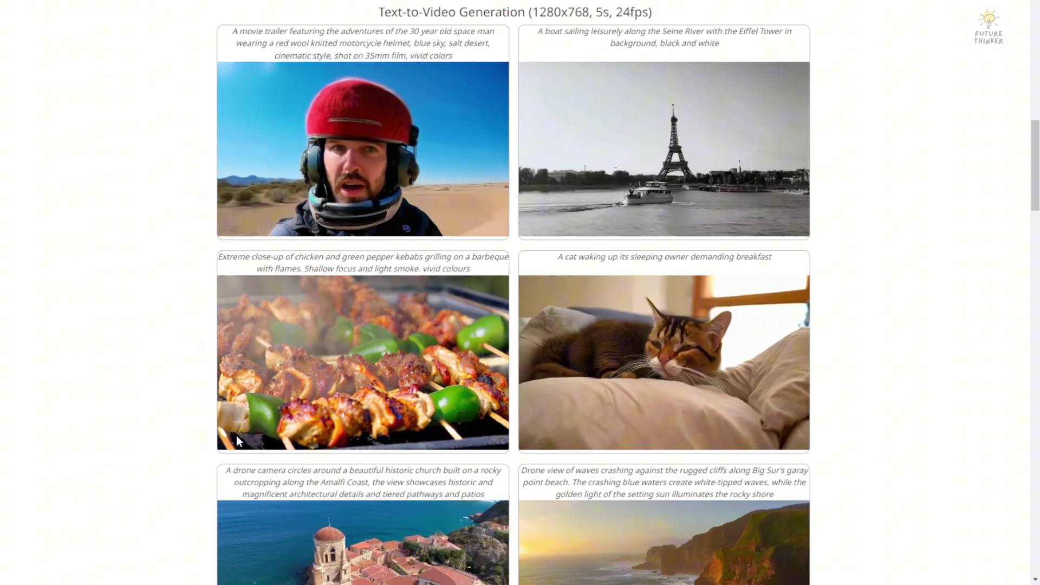
Scroll the Qualitative Results gallery and select the snowy Tokyo prompt caption.
{"action": "scroll", "coordinate": [343, 241], "scroll_direction": "down", "scroll_amount": 2}
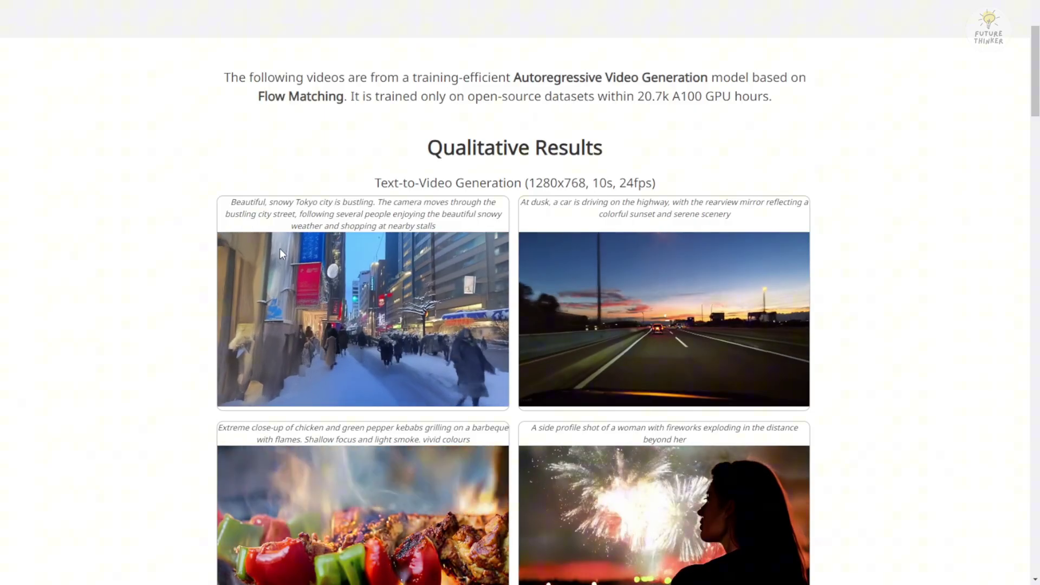
{"action": "left_click_drag", "start_coordinate": [231, 201], "coordinate": [294, 233]}
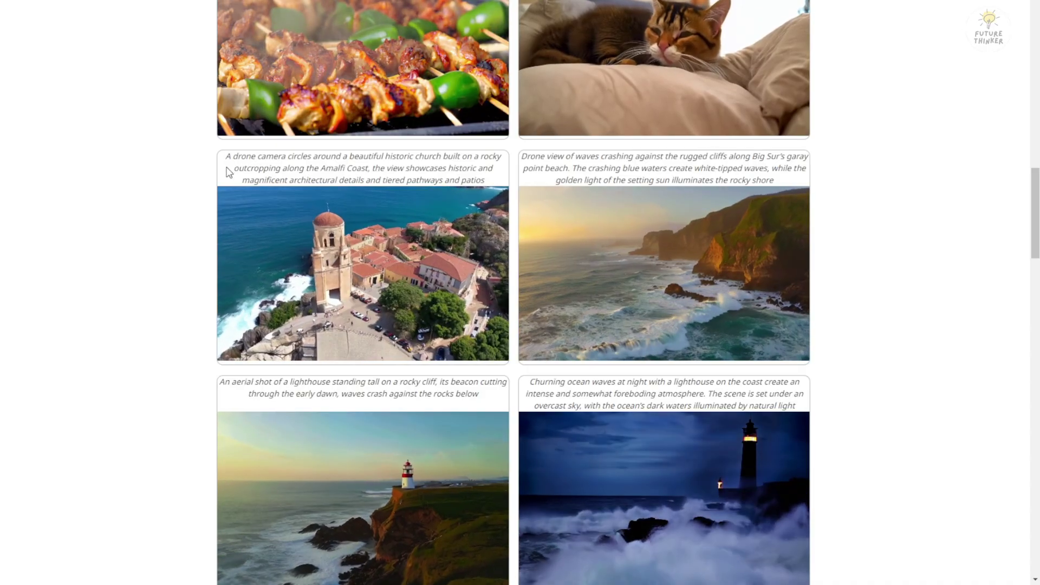
Select a sample clip's caption and replay the neon street clip from the start.
{"action": "left_click_drag", "start_coordinate": [226, 157], "coordinate": [485, 180]}
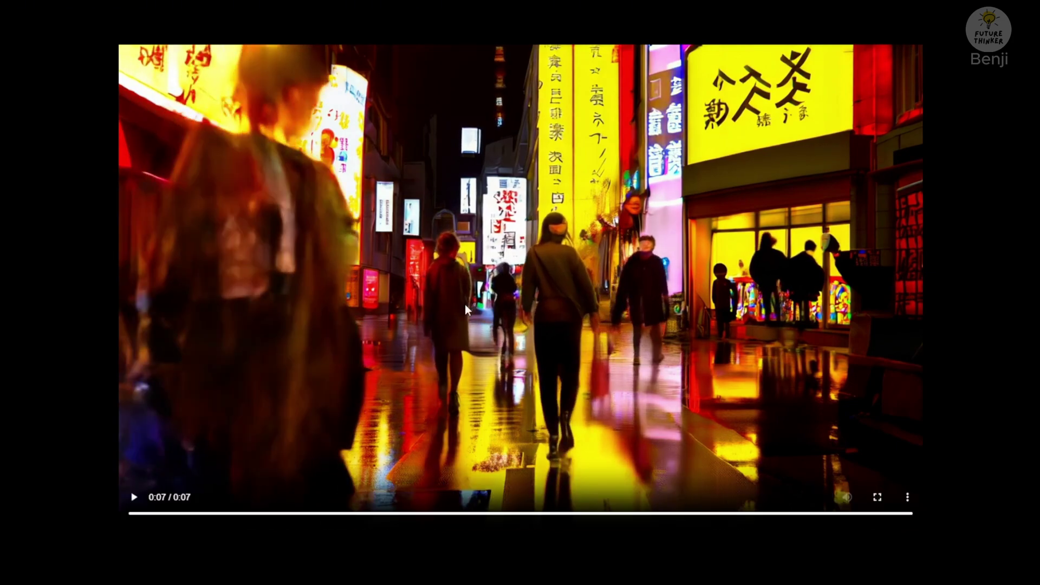
{"action": "left_click", "coordinate": [150, 496]}
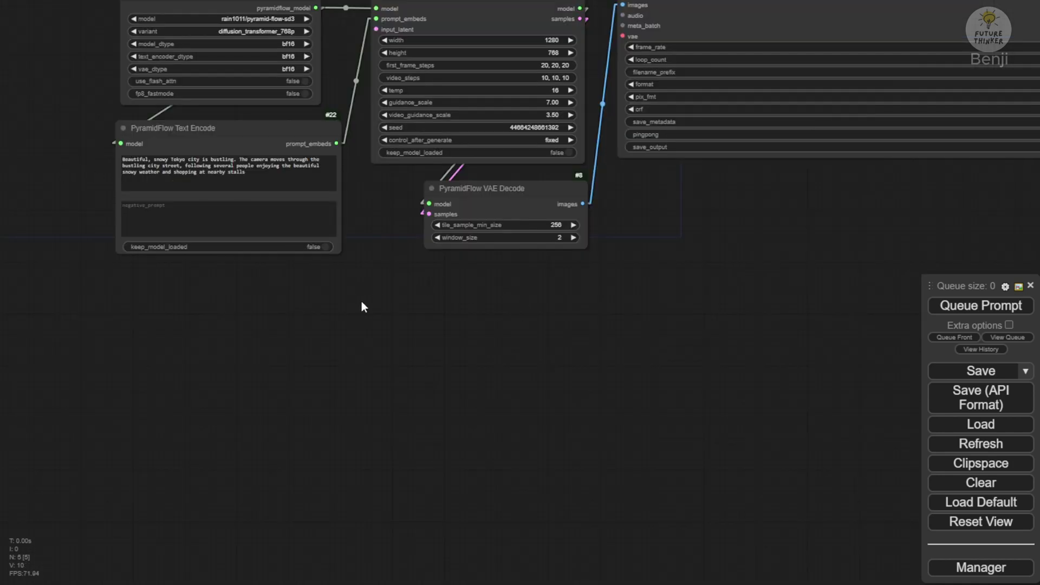
Frame the whole PyramidFlow workflow and shift the VAE Decode node left while the Tokyo clip generates.
{"action": "left_click_drag", "start_coordinate": [441, 187], "coordinate": [519, 268]}
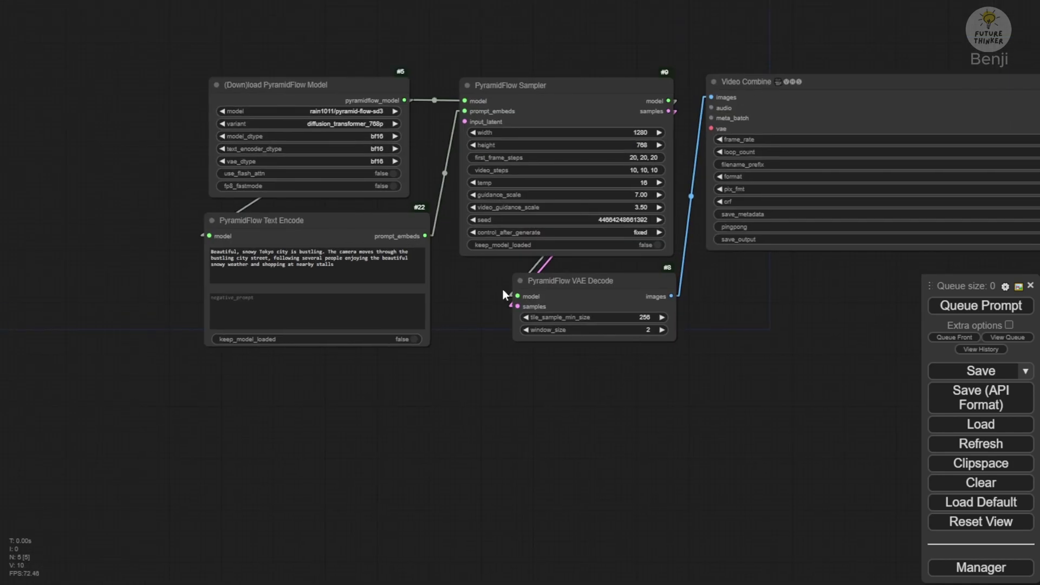
{"action": "scroll", "coordinate": [575, 147], "scroll_direction": "up", "scroll_amount": 6}
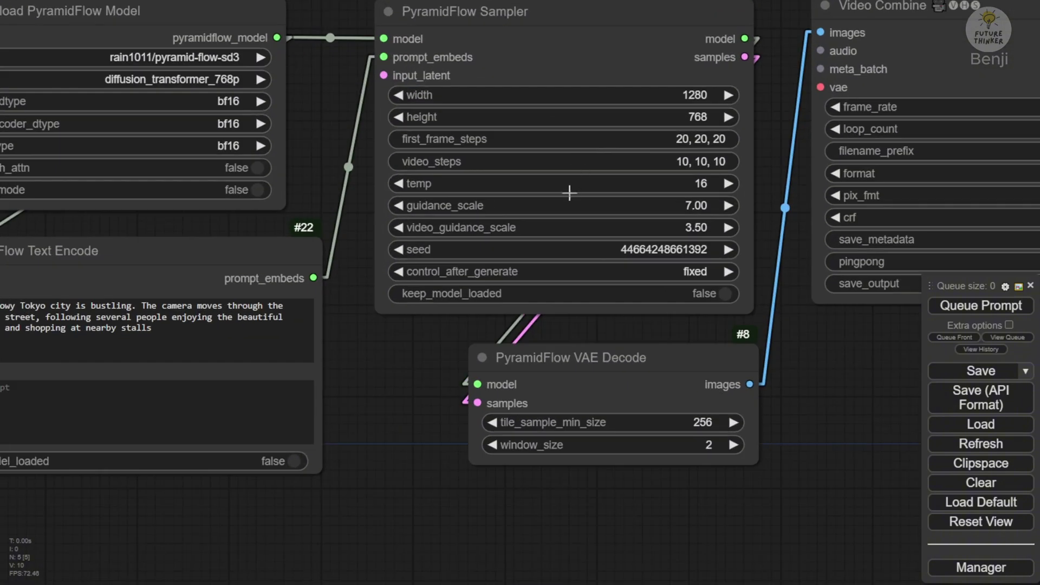
{"action": "scroll", "coordinate": [544, 210], "scroll_direction": "up", "scroll_amount": 1}
{"action": "scroll", "coordinate": [544, 210], "scroll_direction": "up", "scroll_amount": 1}
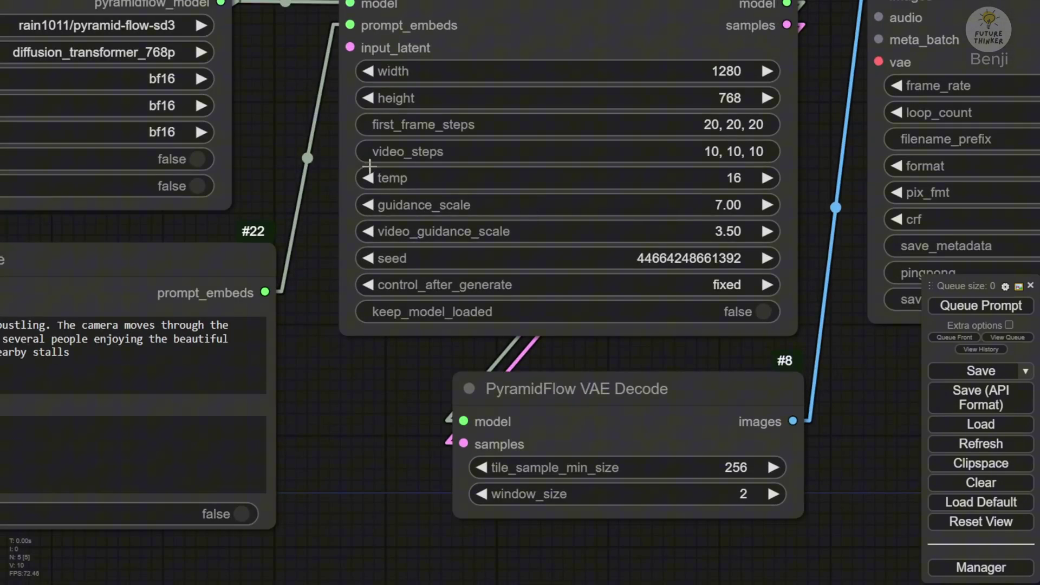
{"action": "scroll", "coordinate": [370, 164], "scroll_direction": "down", "scroll_amount": 8}
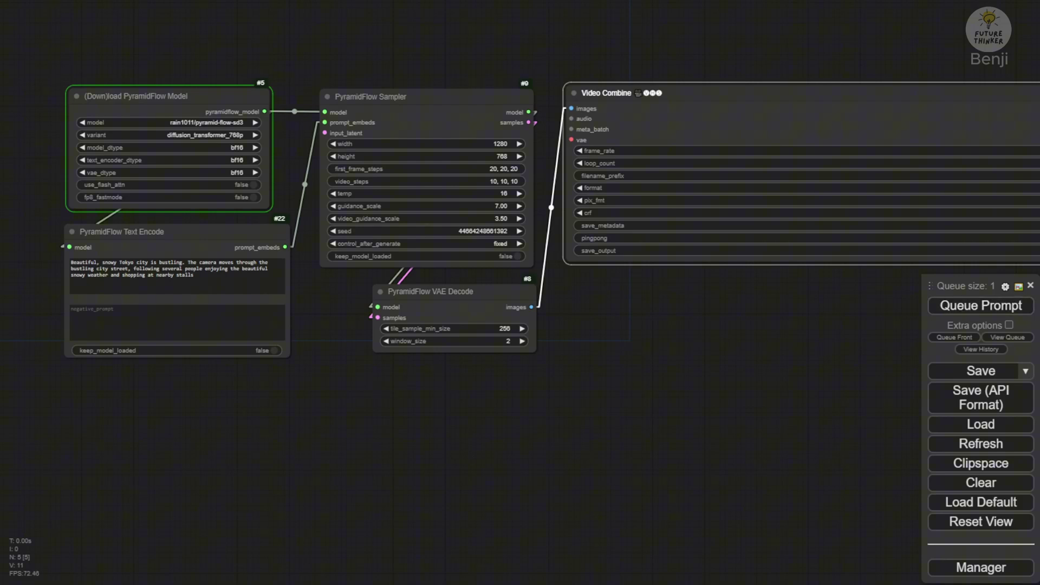
{"action": "scroll", "coordinate": [248, 439], "scroll_direction": "down", "scroll_amount": 1}
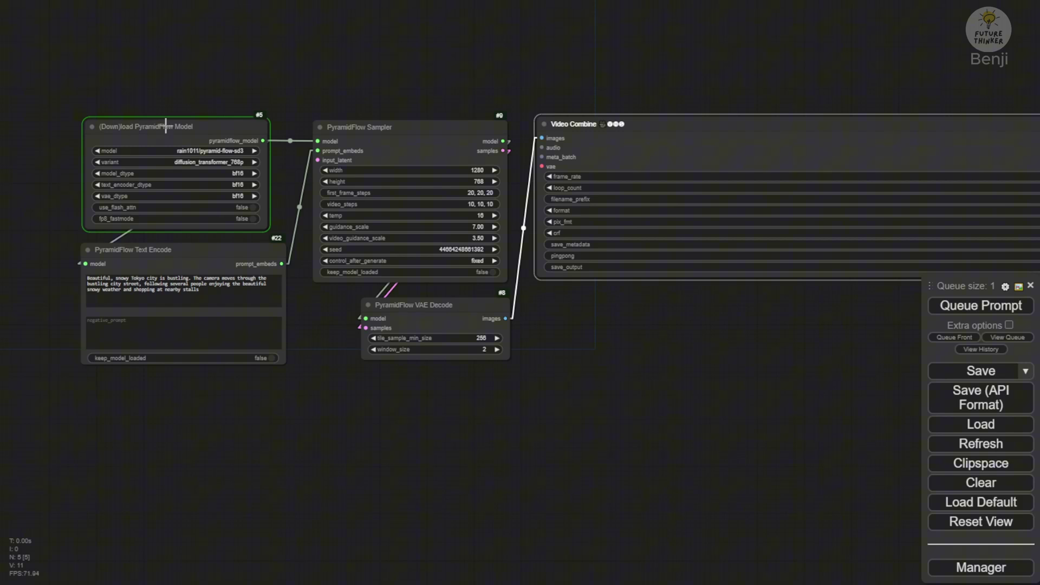
{"action": "scroll", "coordinate": [488, 266], "scroll_direction": "up", "scroll_amount": 10}
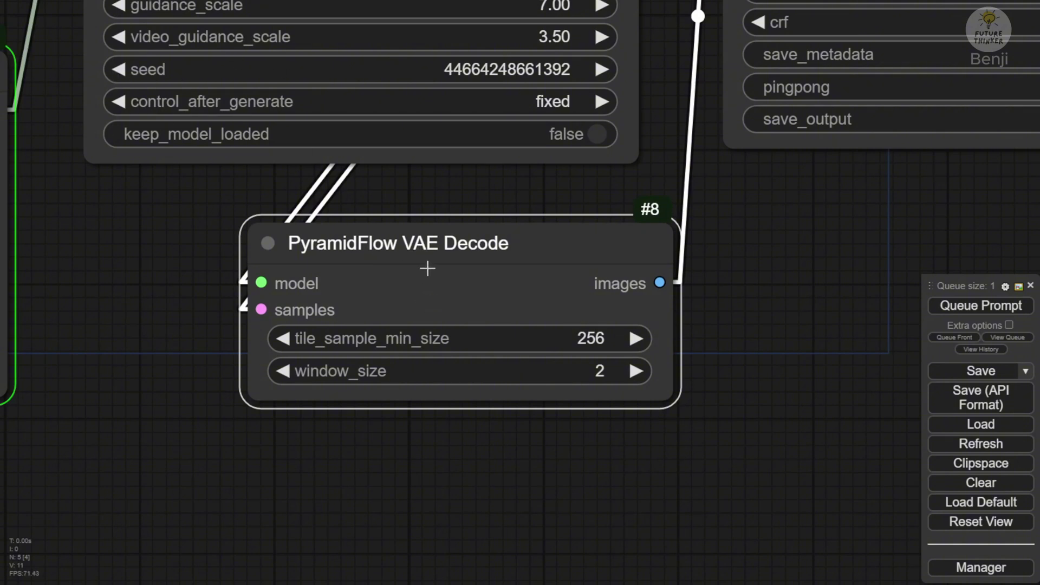
{"action": "left_click_drag", "start_coordinate": [427, 268], "coordinate": [356, 266]}
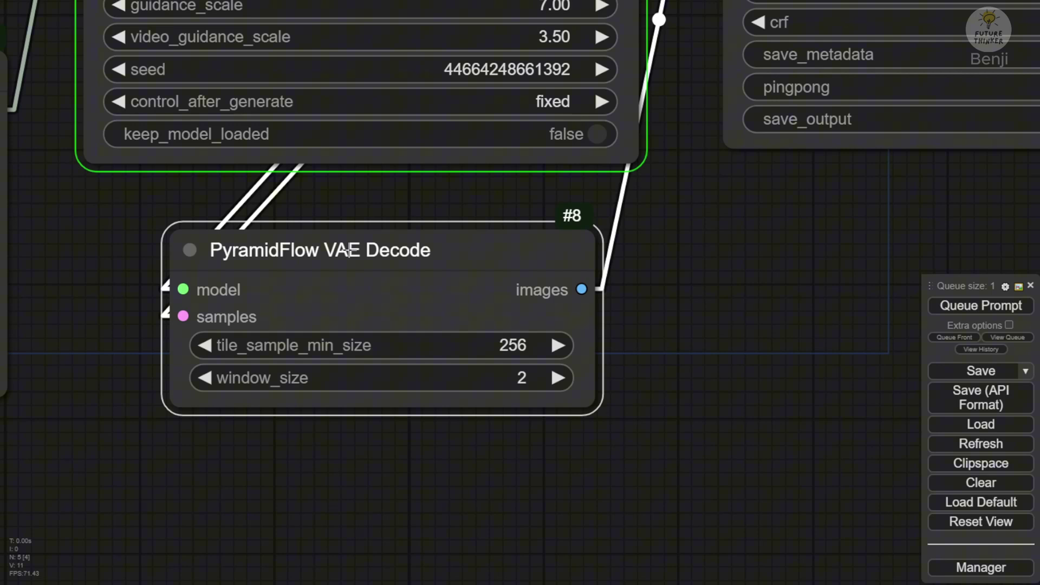
{"action": "scroll", "coordinate": [318, 254], "scroll_direction": "down", "scroll_amount": 3}
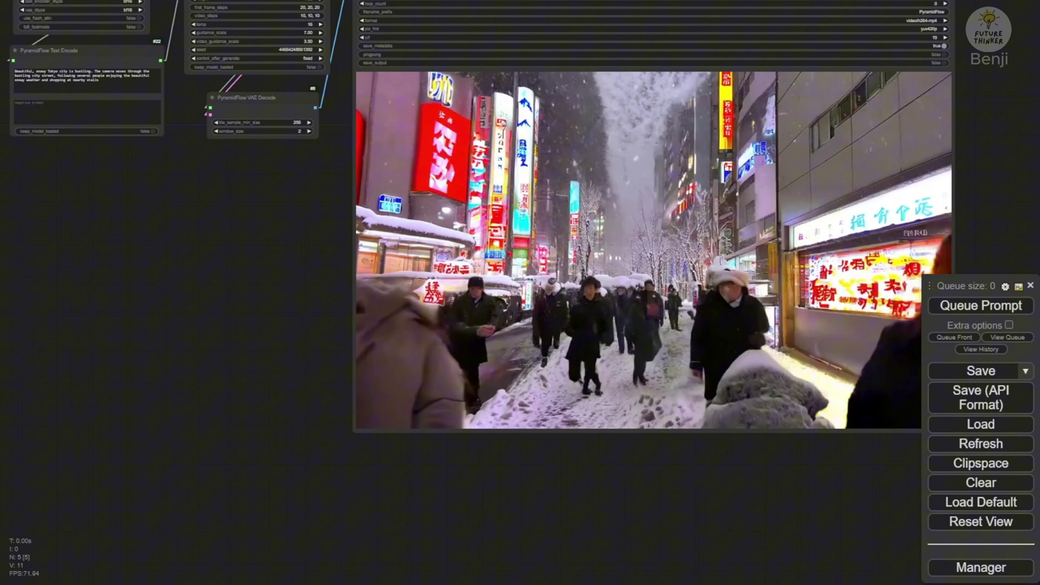
Pan and zoom the canvas to centre the finished Tokyo clip's Video Combine preview.
{"action": "left_click_drag", "start_coordinate": [304, 201], "coordinate": [281, 323]}
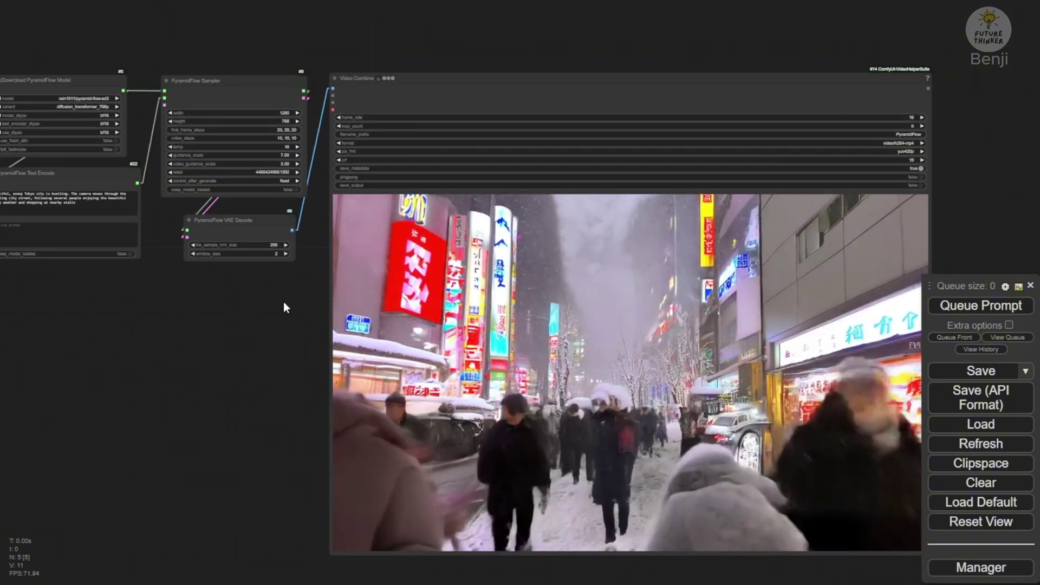
{"action": "left_click_drag", "start_coordinate": [284, 421], "coordinate": [193, 364]}
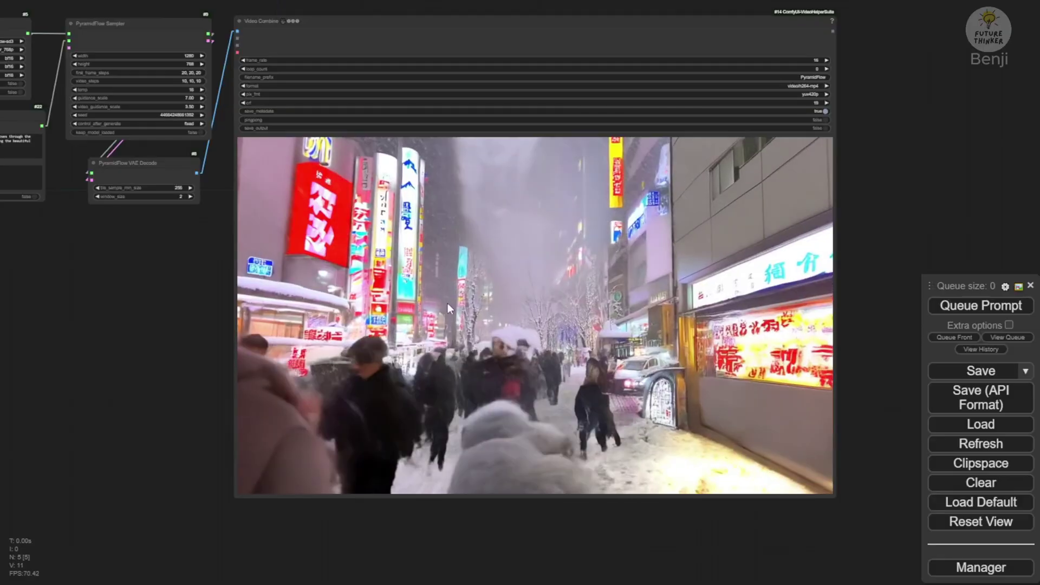
{"action": "scroll", "coordinate": [517, 358], "scroll_direction": "up", "scroll_amount": 3}
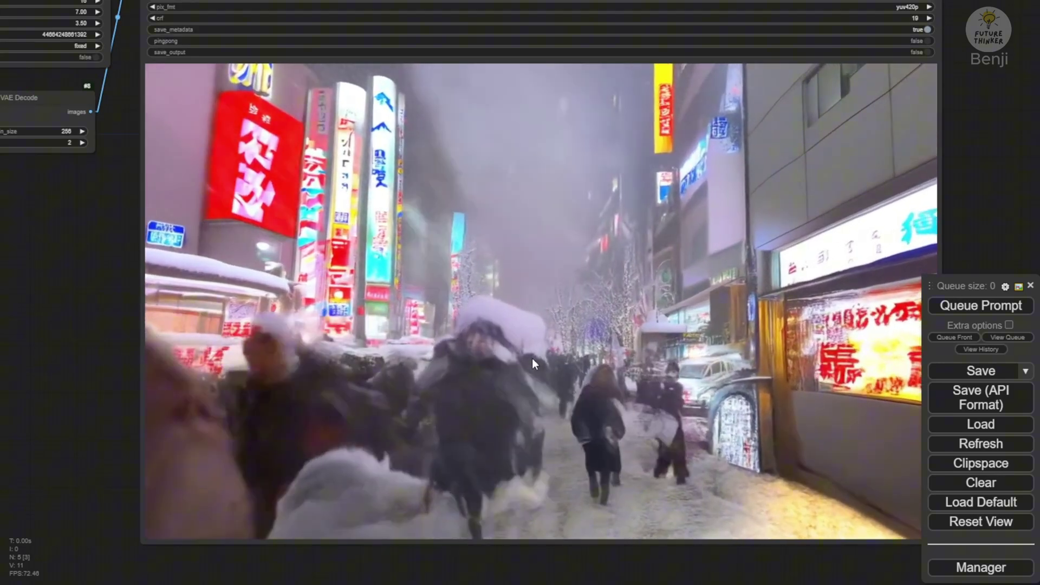
{"action": "scroll", "coordinate": [532, 359], "scroll_direction": "down", "scroll_amount": 1}
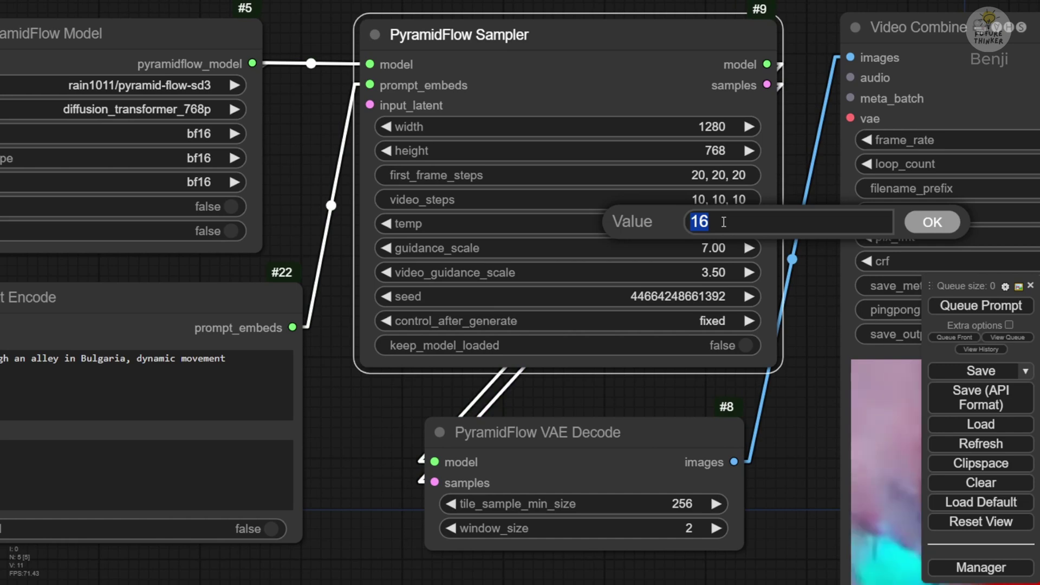
Set the PyramidFlow Sampler's temp to 10, guidance_scale to 5 and video_guidance_scale to 4.
{"action": "type", "text": "10"}
{"action": "key", "text": "Return"}
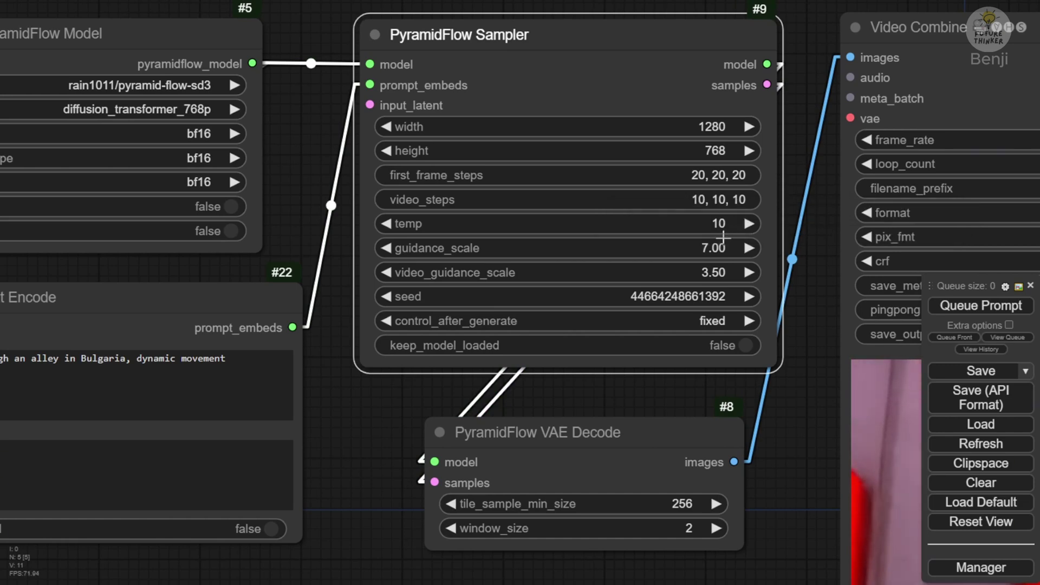
{"action": "left_click", "coordinate": [653, 250]}
{"action": "type", "text": "5"}
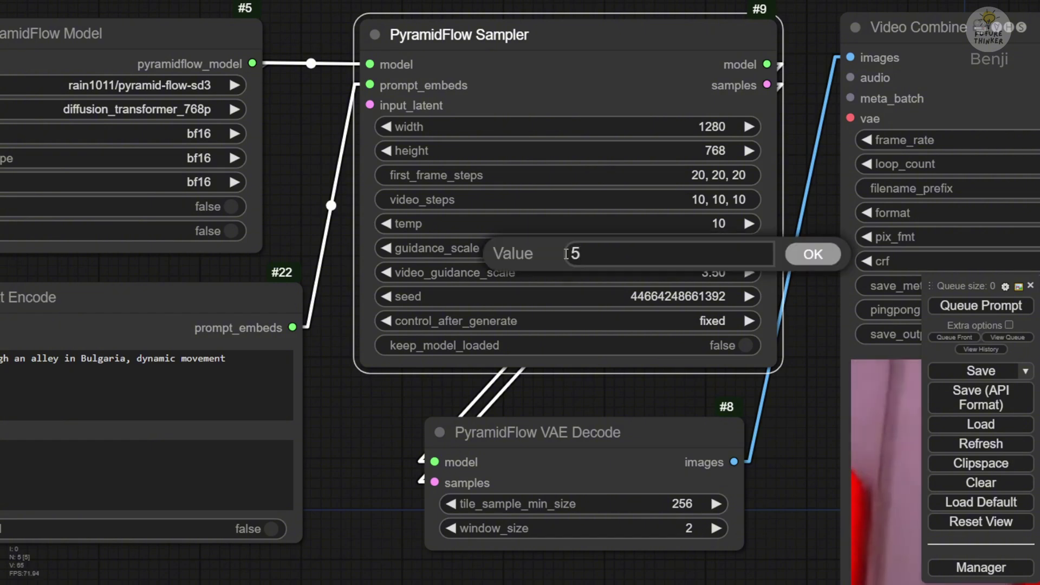
{"action": "key", "text": "Return"}
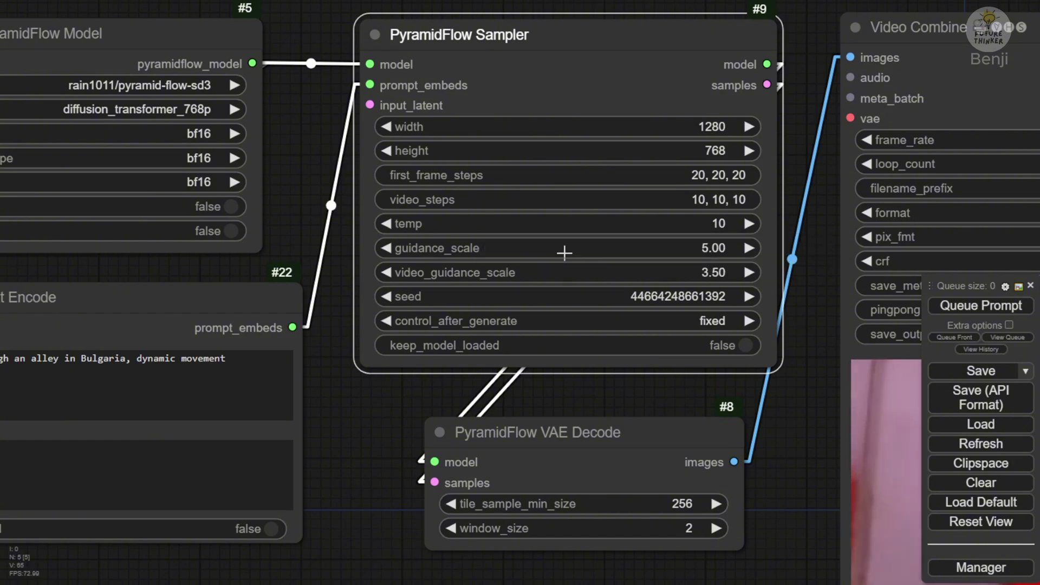
{"action": "left_click", "coordinate": [653, 272]}
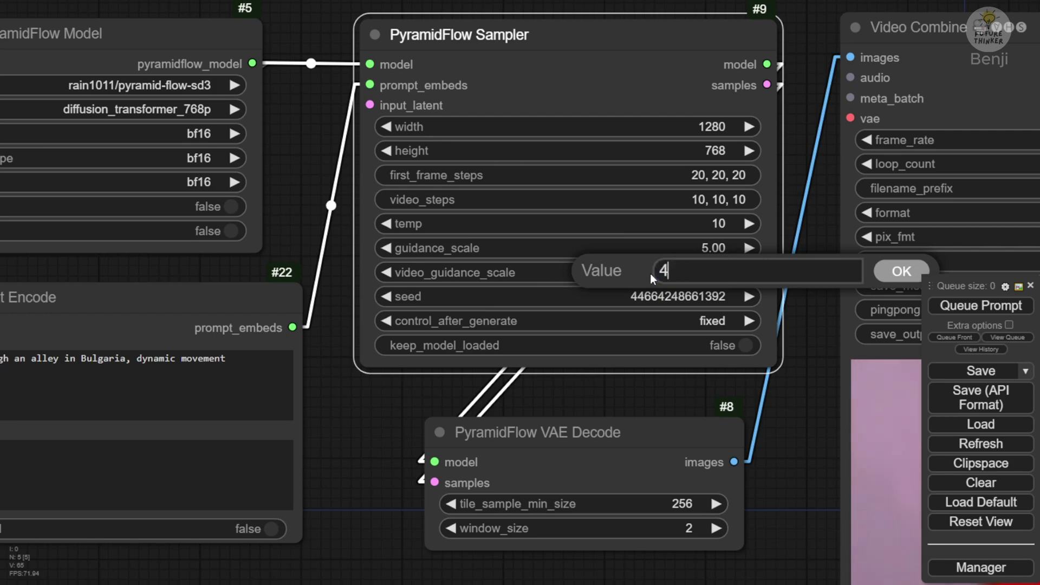
{"action": "key", "text": "Return"}
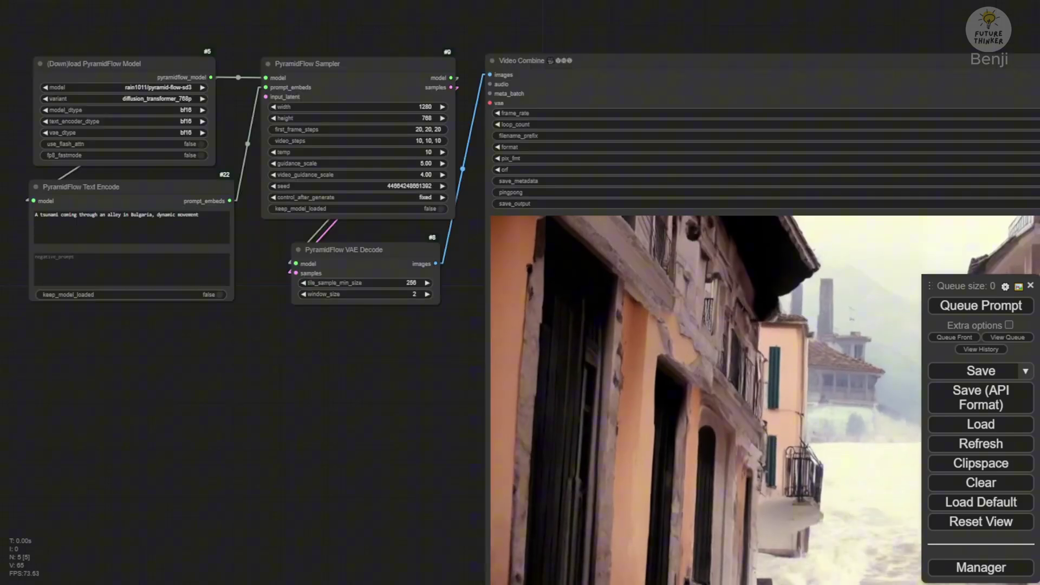
Zoom the canvas to view the new tsunami-in-an-alley clip in Video Combine.
{"action": "scroll", "coordinate": [405, 215], "scroll_direction": "up", "scroll_amount": 1}
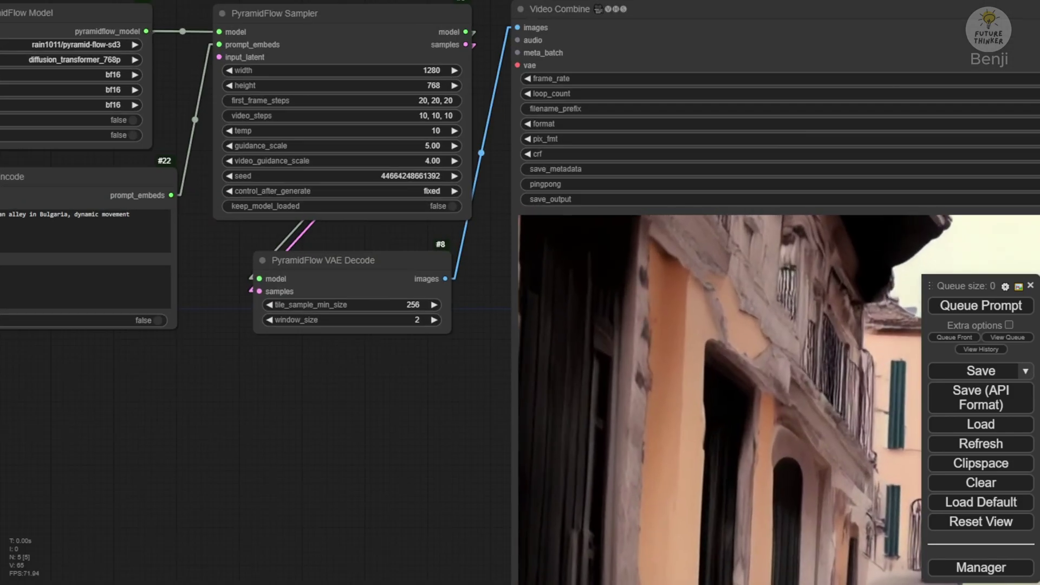
{"action": "scroll", "coordinate": [535, 382], "scroll_direction": "down", "scroll_amount": 4}
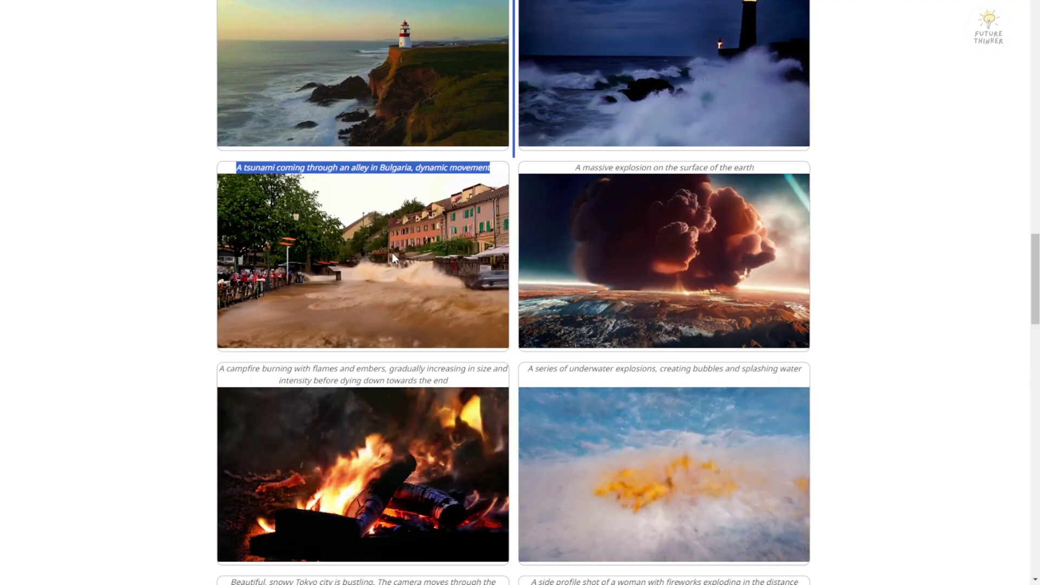
Clear the tsunami caption selection and scroll down to the project page's results tables.
{"action": "scroll", "coordinate": [392, 252], "scroll_direction": "up", "scroll_amount": 3}
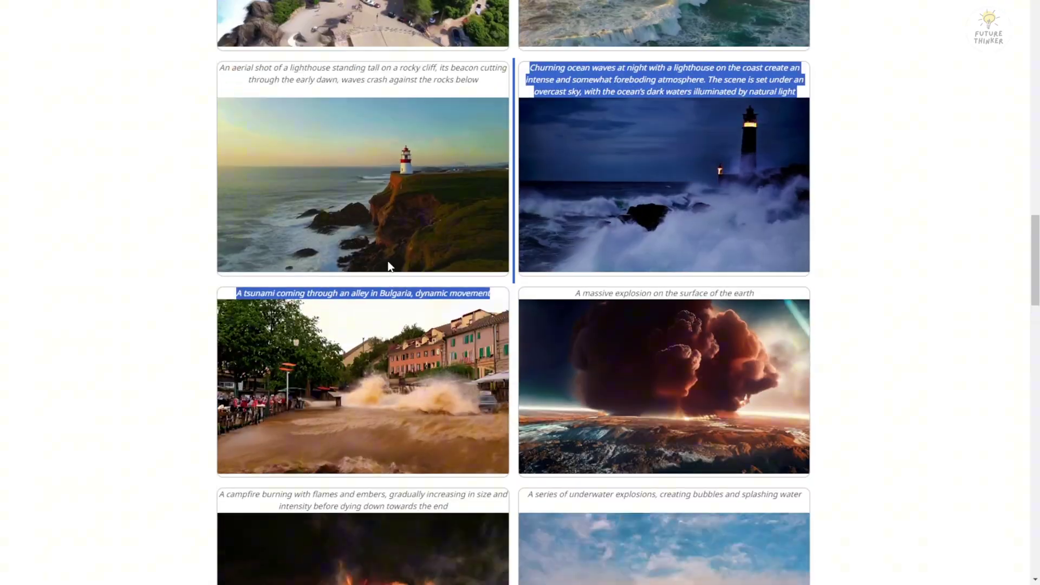
{"action": "scroll", "coordinate": [371, 314], "scroll_direction": "down", "scroll_amount": 3}
{"action": "left_click", "coordinate": [200, 278]}
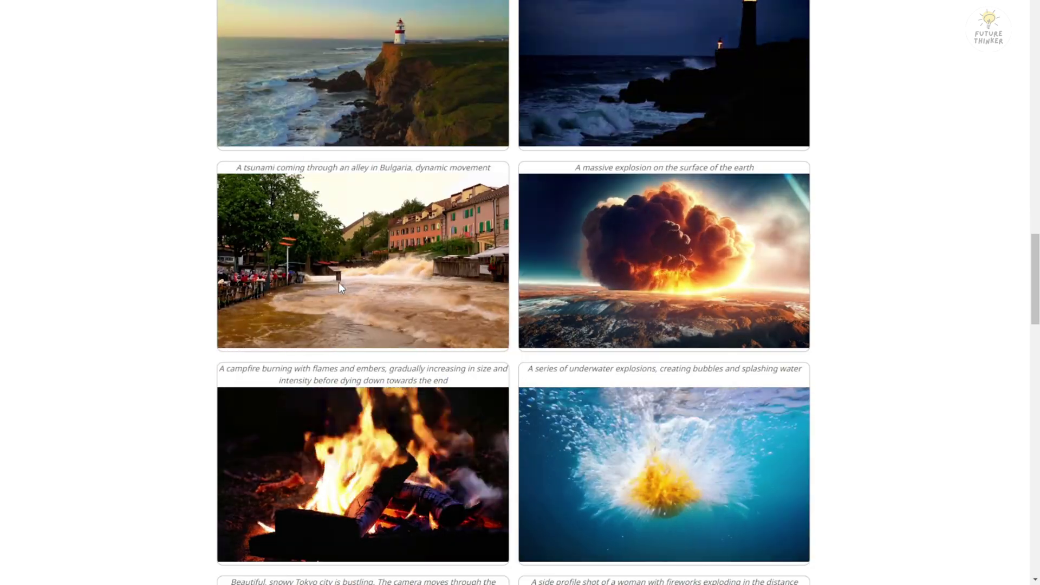
{"action": "scroll", "coordinate": [367, 347], "scroll_direction": "down", "scroll_amount": 3}
{"action": "scroll", "coordinate": [367, 348], "scroll_direction": "up", "scroll_amount": 2}
{"action": "scroll", "coordinate": [154, 375], "scroll_direction": "down", "scroll_amount": 7}
{"action": "scroll", "coordinate": [154, 375], "scroll_direction": "down", "scroll_amount": 20}
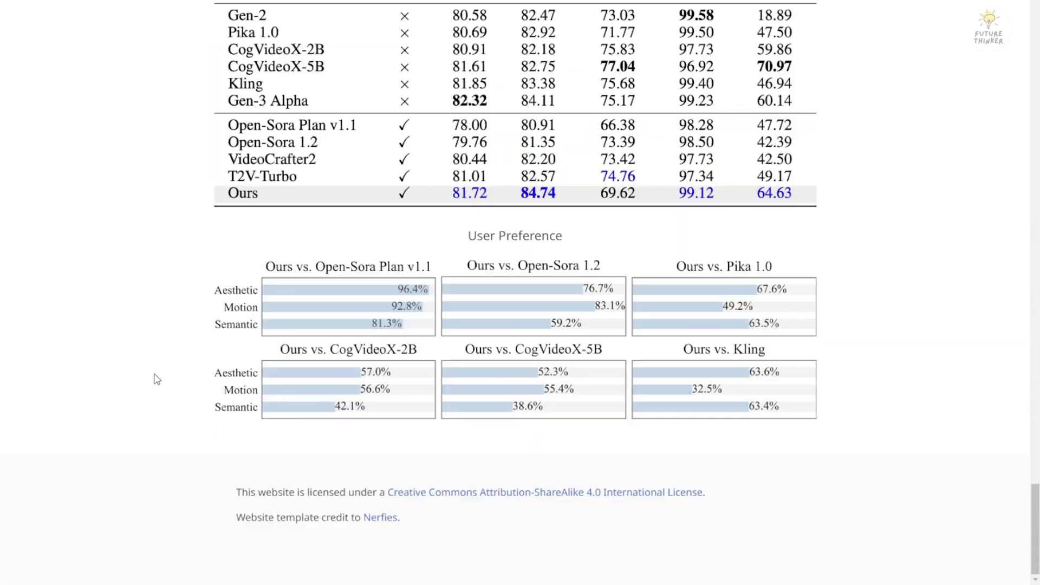
{"action": "scroll", "coordinate": [155, 373], "scroll_direction": "up", "scroll_amount": 3}
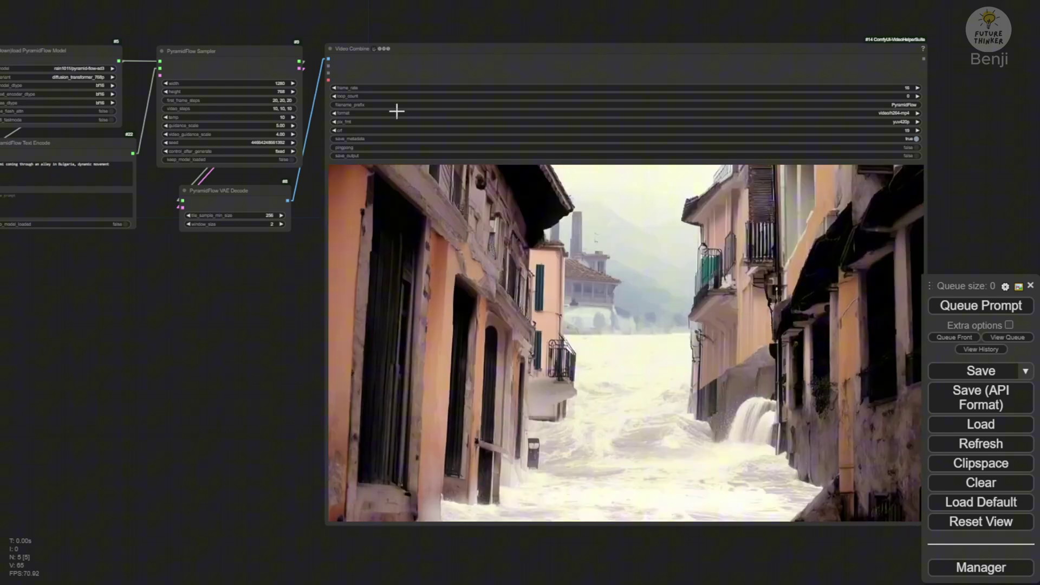
Zoom out and pan the workflow view around the tsunami clip preview.
{"action": "scroll", "coordinate": [297, 308], "scroll_direction": "down", "scroll_amount": 1}
{"action": "left_click_drag", "start_coordinate": [298, 309], "coordinate": [157, 310]}
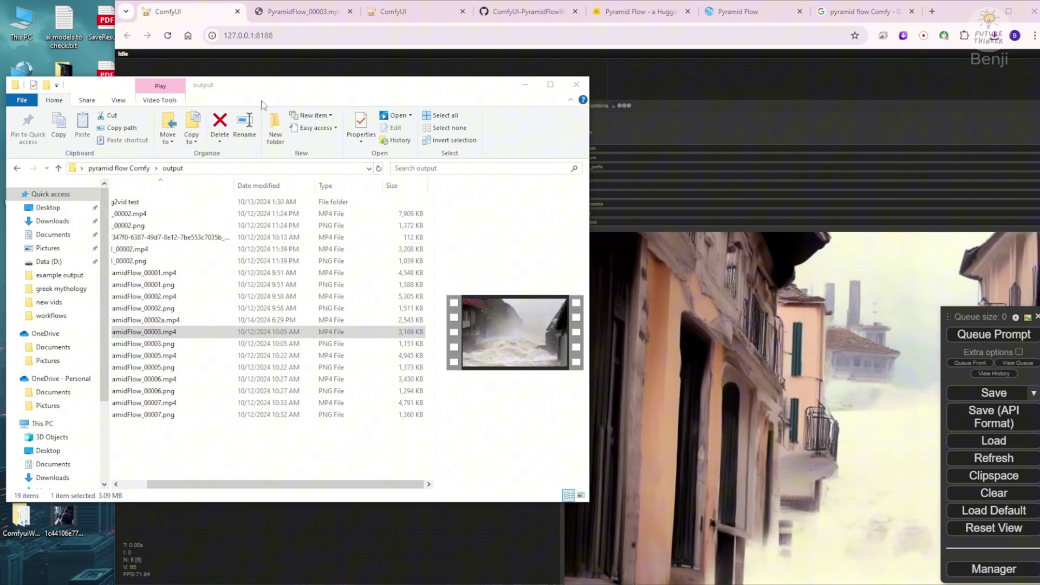
Reposition the output folder window and preview earlier outputs, ending on AD_00002.mp4.
{"action": "left_click_drag", "start_coordinate": [267, 88], "coordinate": [264, 127]}
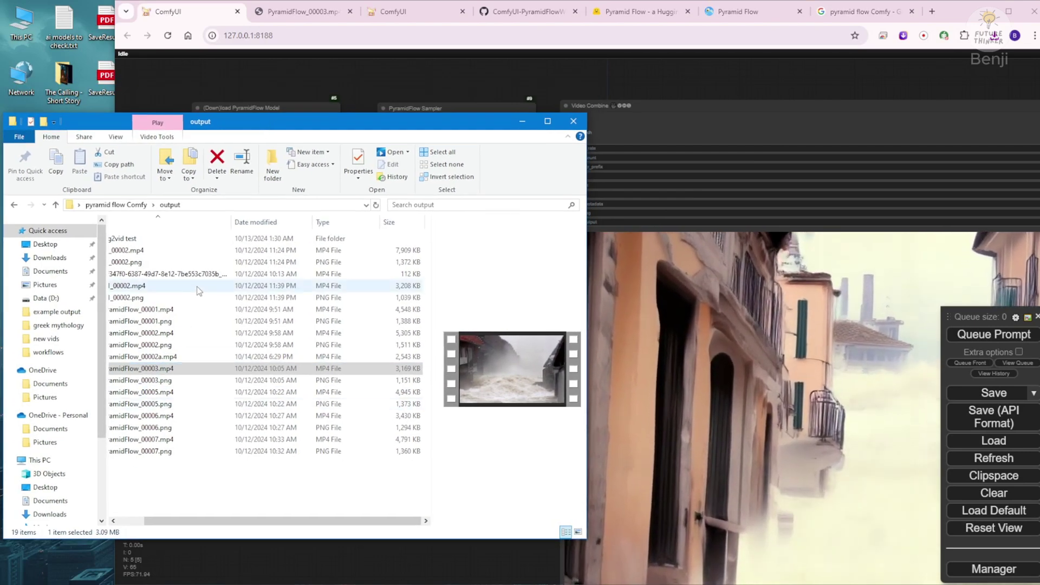
{"action": "left_click_drag", "start_coordinate": [281, 520], "coordinate": [255, 520]}
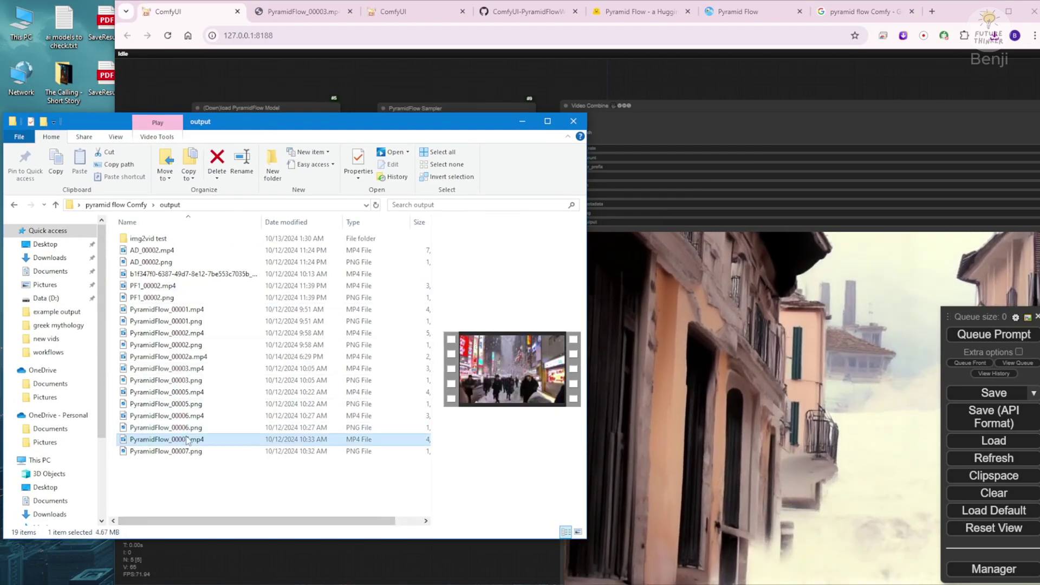
{"action": "left_click", "coordinate": [212, 416]}
{"action": "left_click", "coordinate": [216, 404]}
{"action": "key", "text": "Up"}
{"action": "key", "text": "Up"}
{"action": "key", "text": "Up"}
{"action": "key", "text": "Up"}
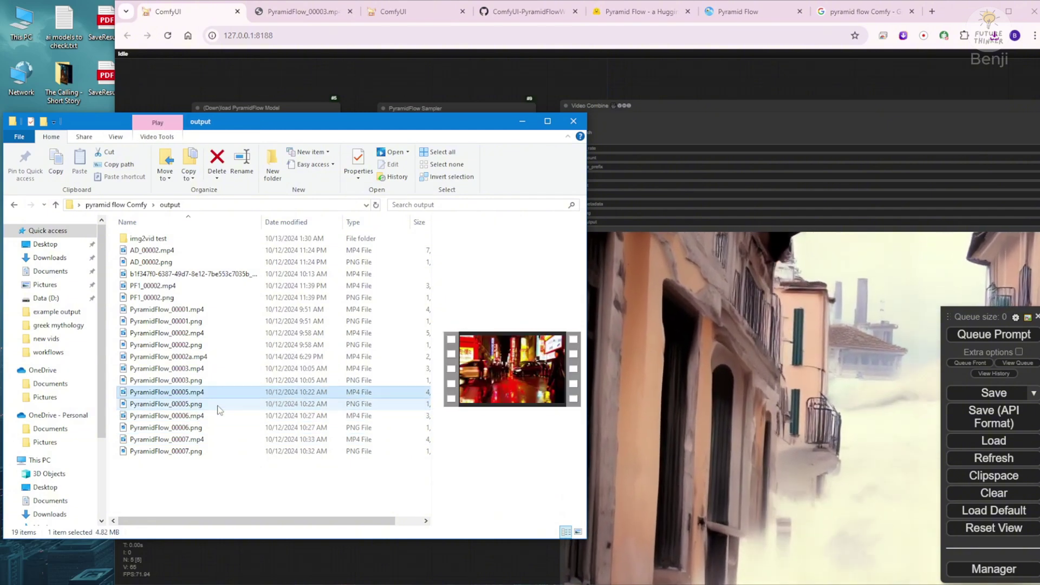
{"action": "key", "text": "Up"}
{"action": "key", "text": "Up"}
{"action": "key", "text": "Up"}
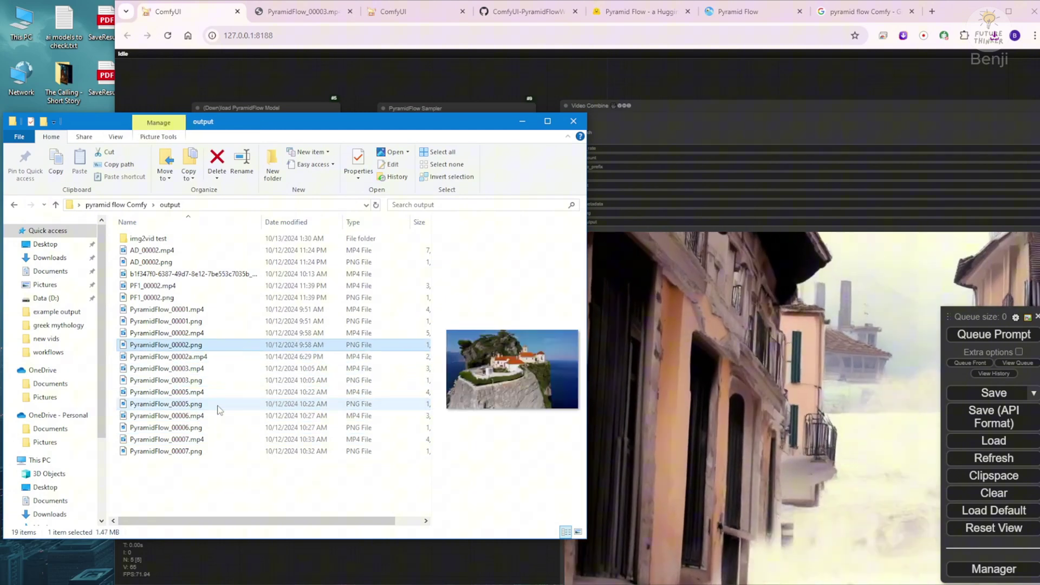
{"action": "key", "text": "Up"}
{"action": "key", "text": "Up"}
{"action": "key", "text": "Up"}
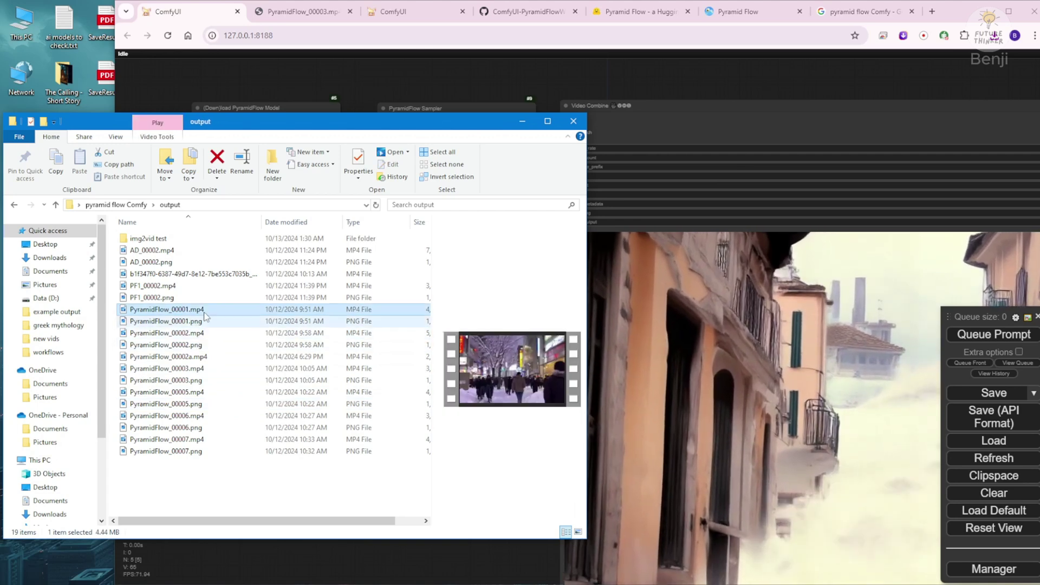
{"action": "key", "text": "Up"}
{"action": "key", "text": "Up"}
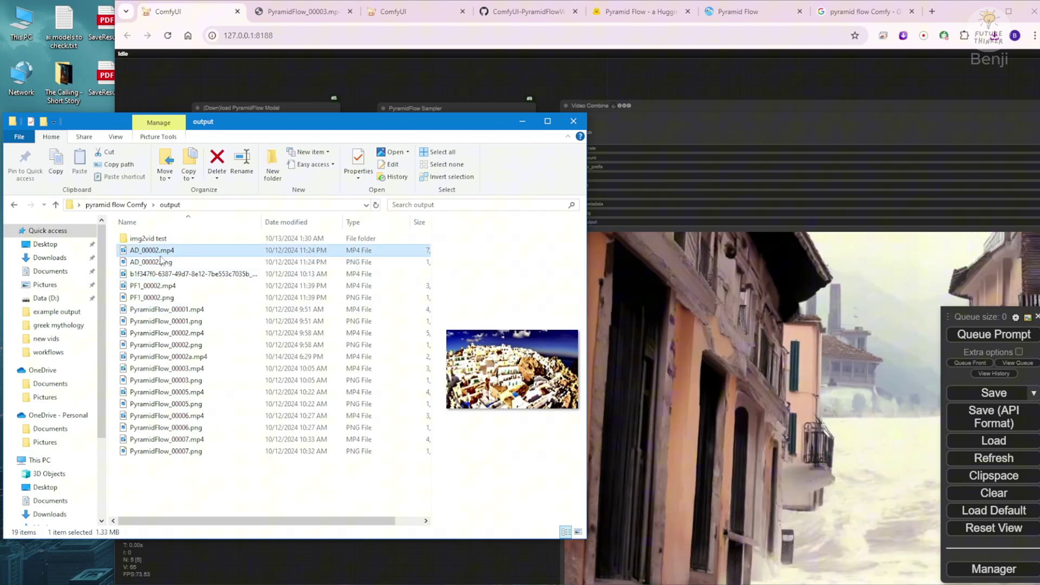
{"action": "left_click", "coordinate": [180, 252]}
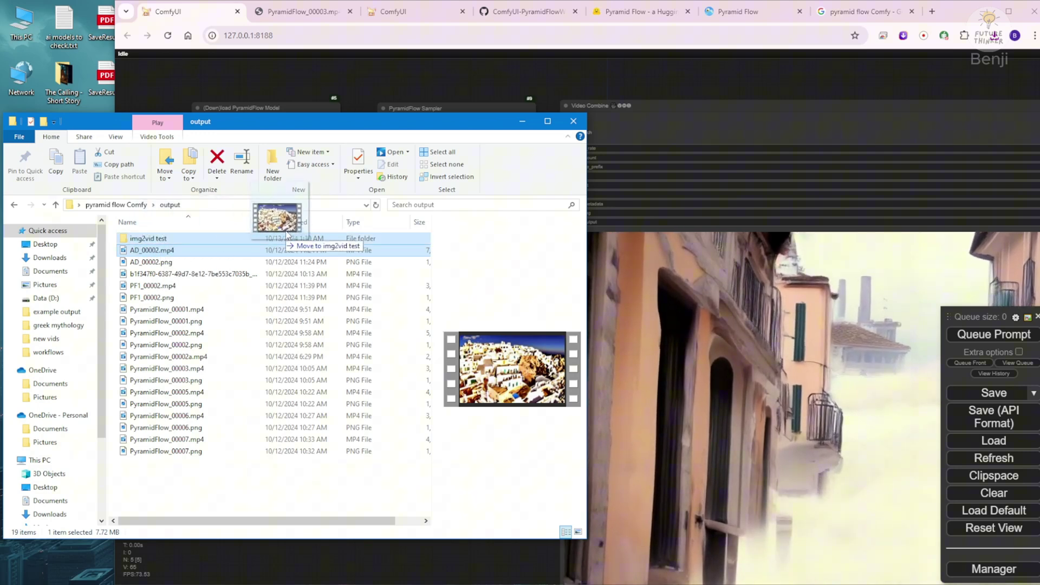
Drop the AD_00002 clip onto the ComfyUI canvas to load its workflow and frame its nodes.
{"action": "left_click_drag", "start_coordinate": [541, 87], "coordinate": [543, 86]}
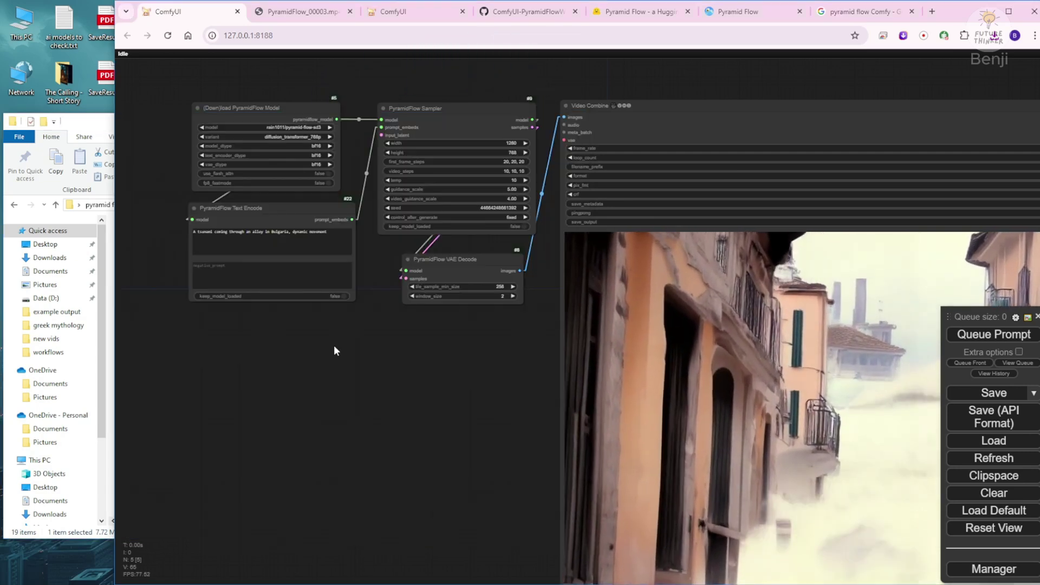
{"action": "scroll", "coordinate": [320, 303], "scroll_direction": "up", "scroll_amount": 4}
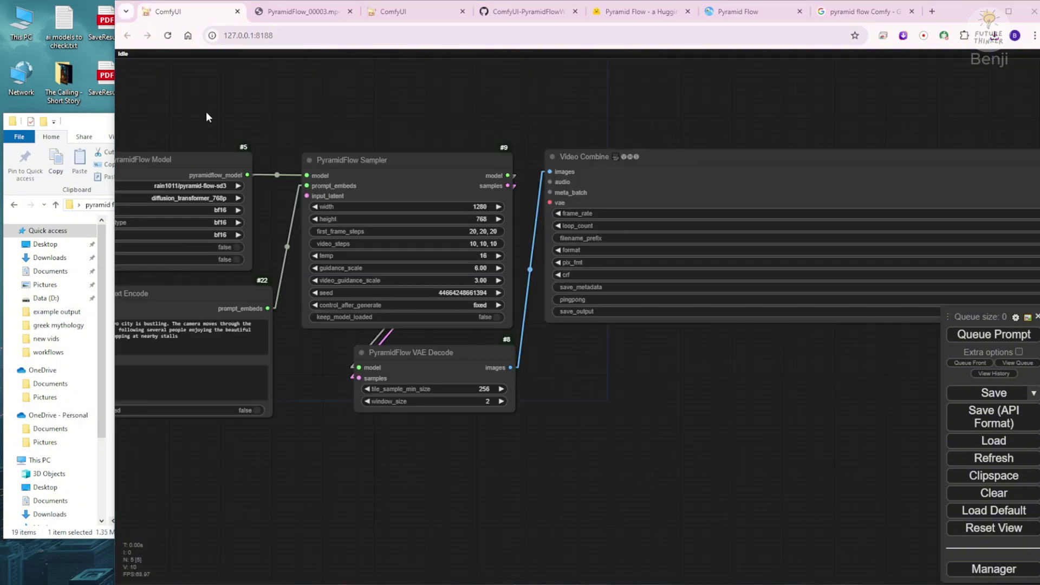
{"action": "left_click_drag", "start_coordinate": [224, 116], "coordinate": [279, 113]}
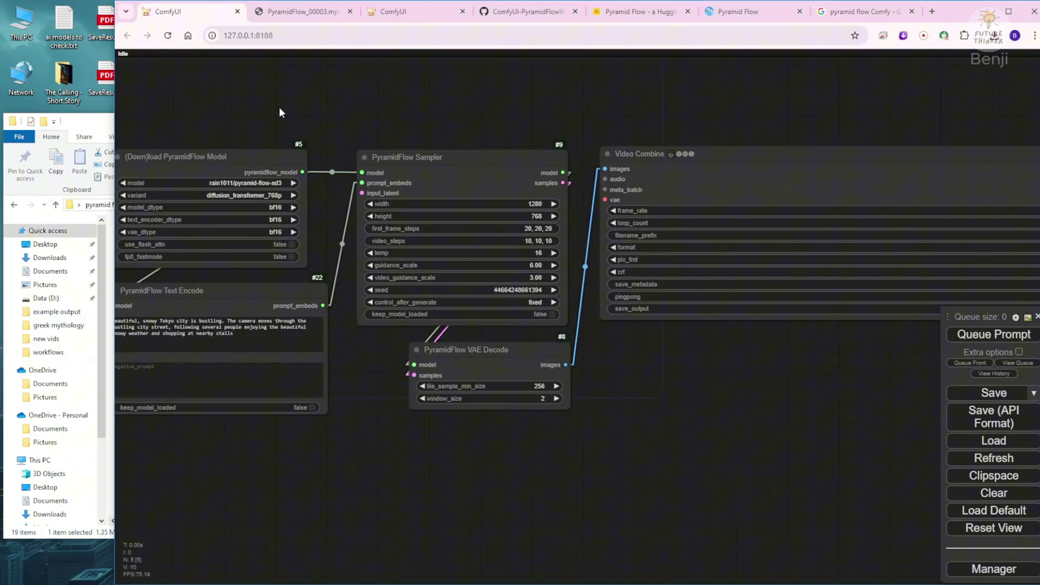
Open the img2vid test folder and select the PF1_00001.mp4 clip.
{"action": "left_click", "coordinate": [112, 145]}
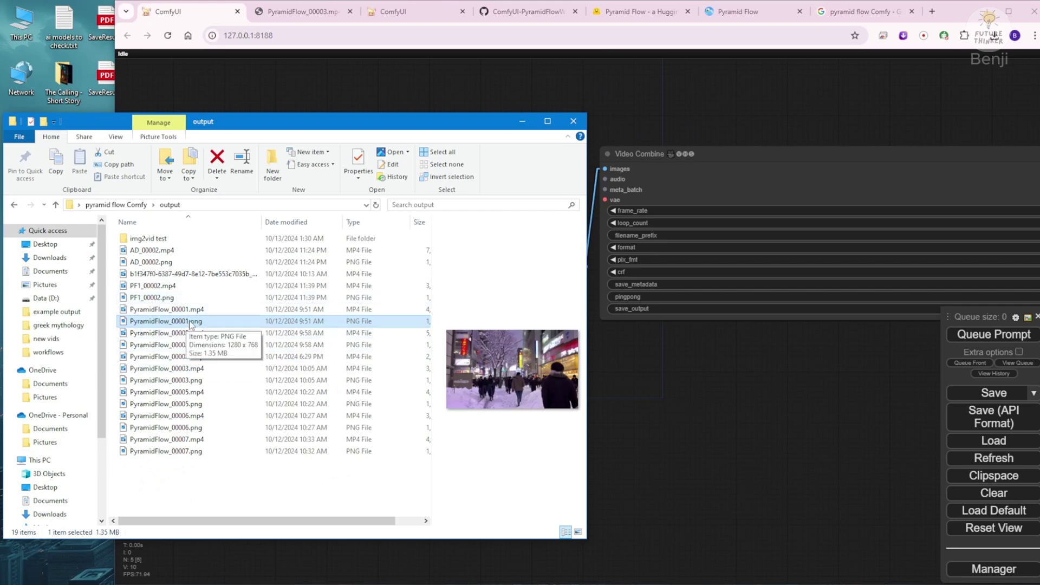
{"action": "left_click", "coordinate": [775, 391]}
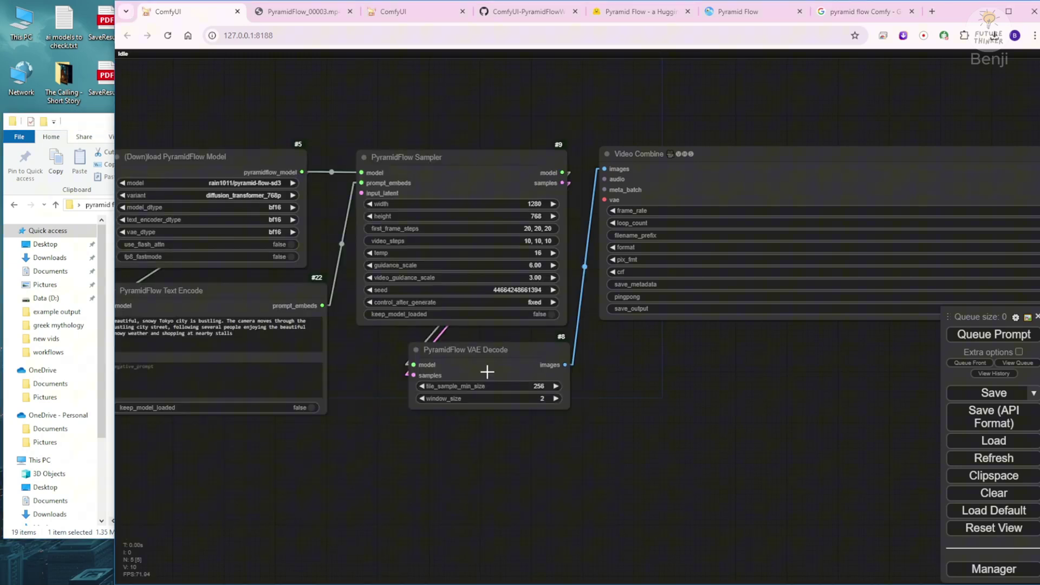
{"action": "left_click", "coordinate": [78, 140]}
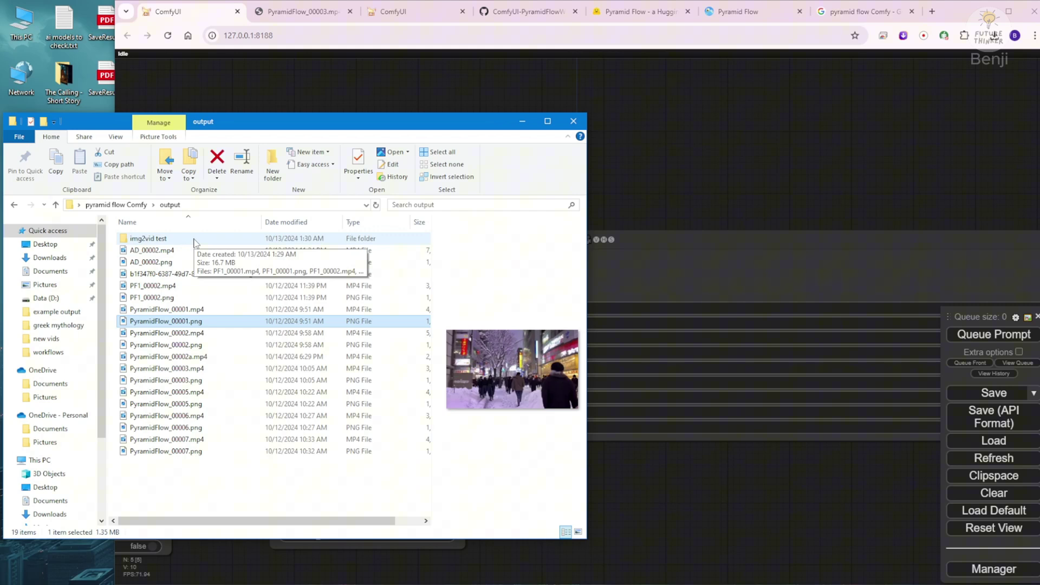
{"action": "double_click", "coordinate": [194, 239]}
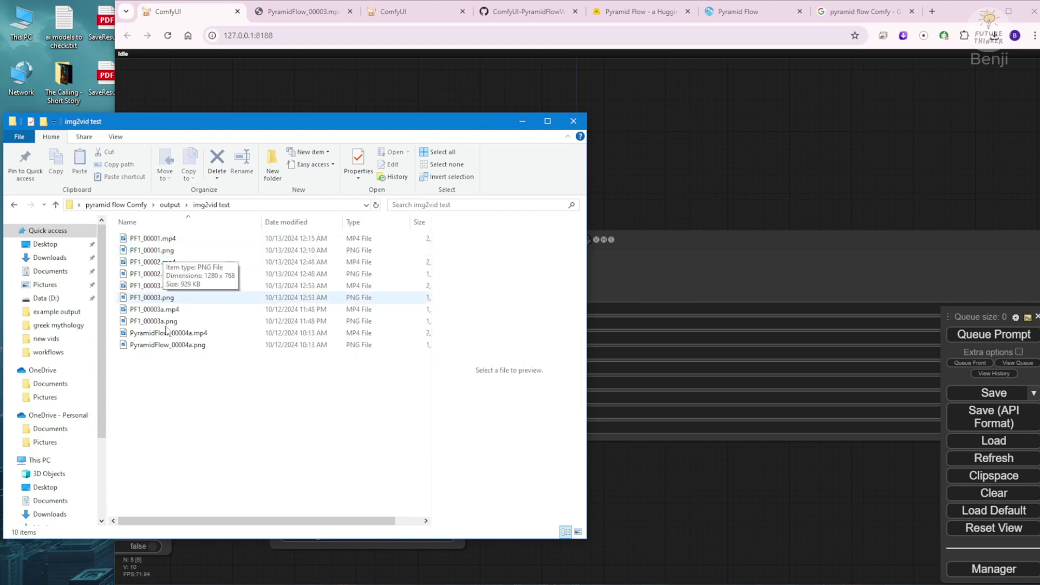
{"action": "left_click", "coordinate": [174, 239]}
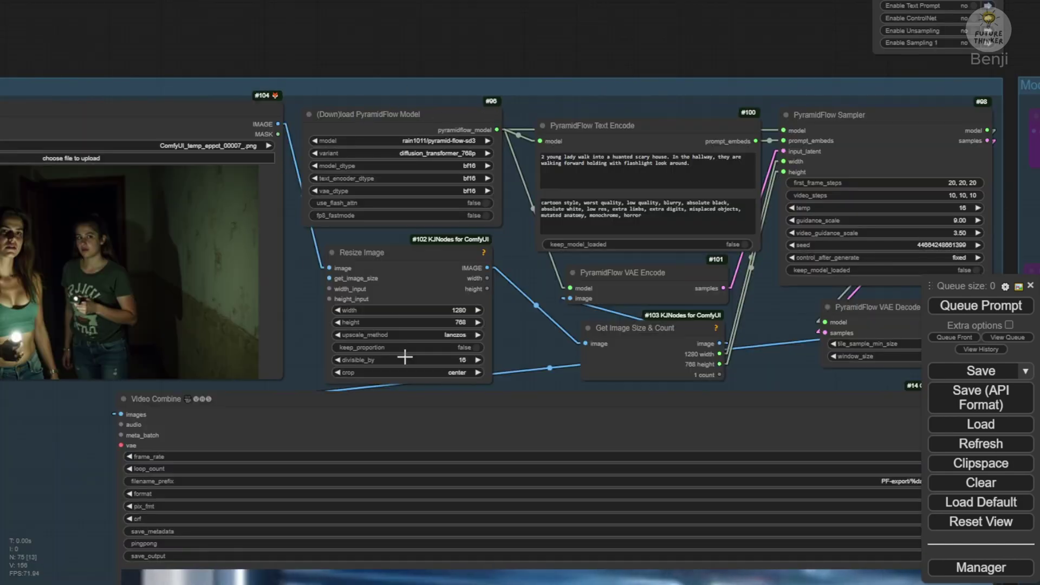
{"action": "scroll", "coordinate": [542, 314], "scroll_direction": "down", "scroll_amount": 2}
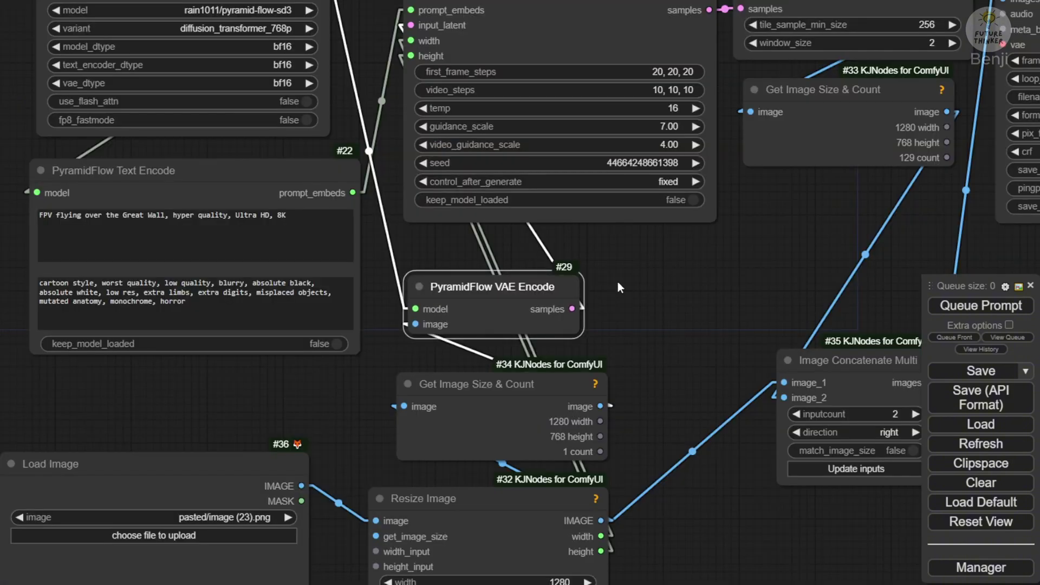
{"action": "left_click_drag", "start_coordinate": [619, 285], "coordinate": [615, 367]}
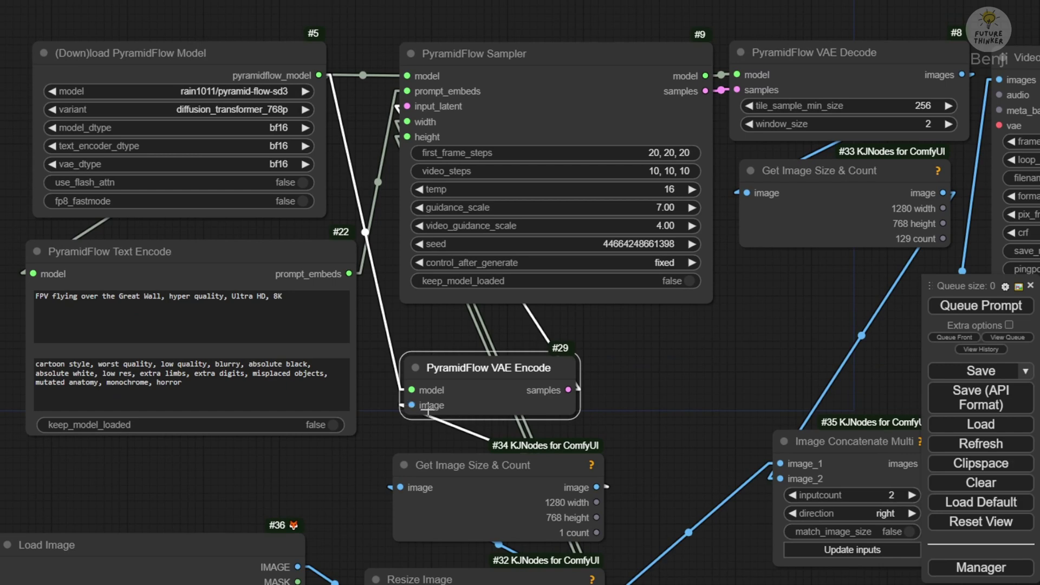
{"action": "left_click_drag", "start_coordinate": [488, 385], "coordinate": [492, 382]}
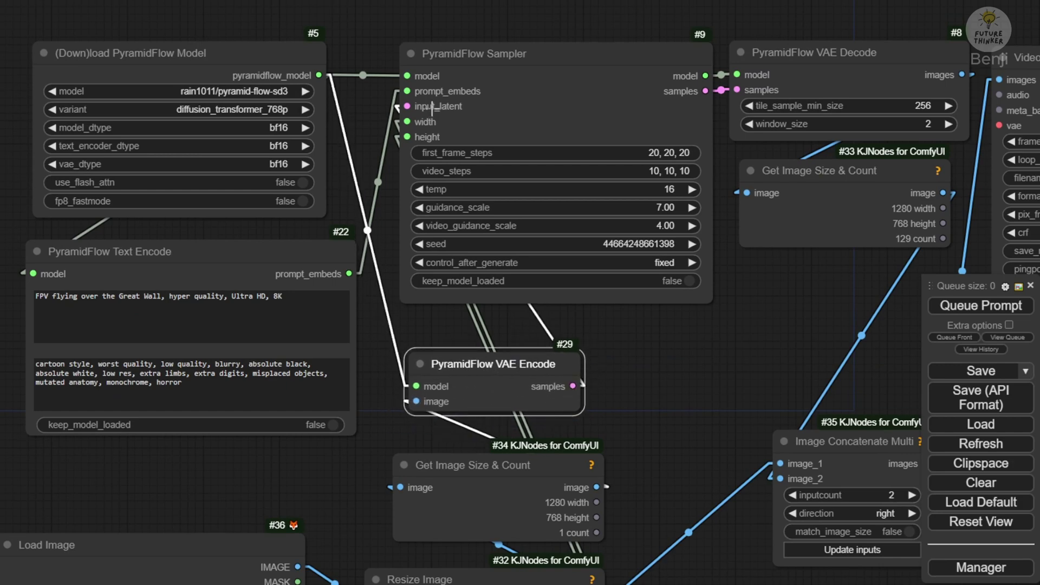
{"action": "scroll", "coordinate": [432, 106], "scroll_direction": "up", "scroll_amount": 6}
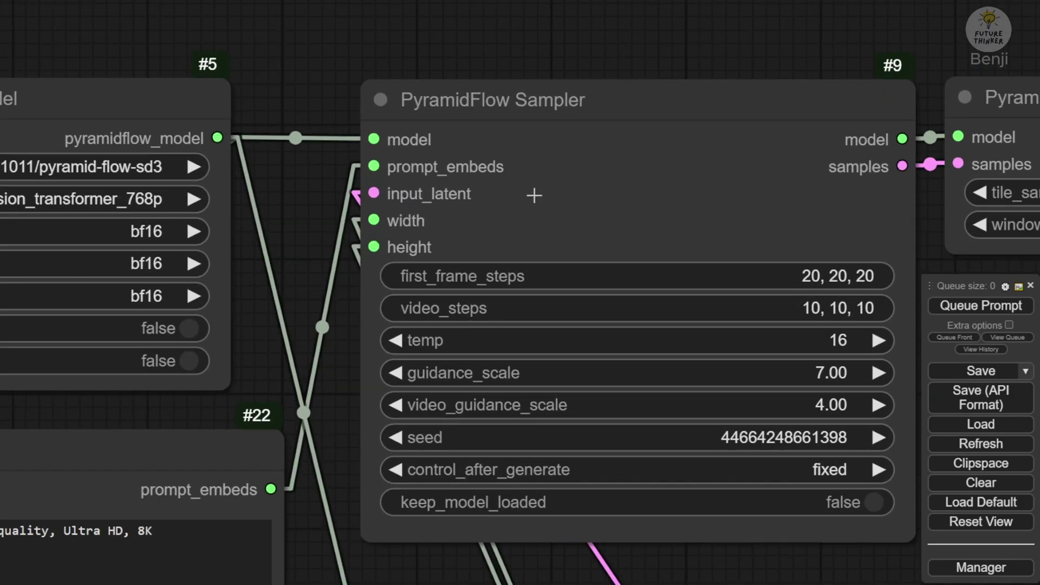
{"action": "scroll", "coordinate": [454, 195], "scroll_direction": "down", "scroll_amount": 3}
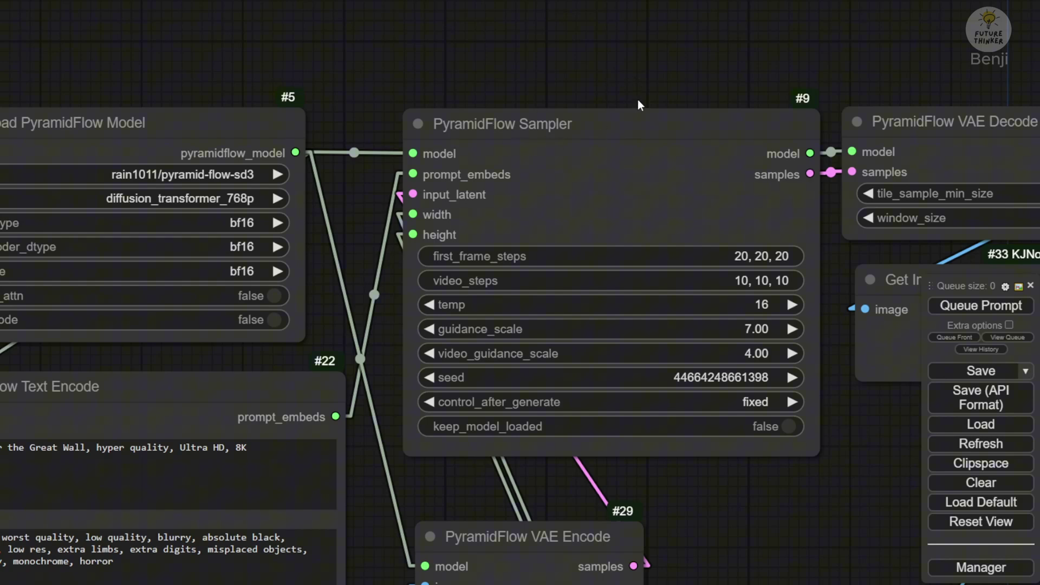
{"action": "left_click_drag", "start_coordinate": [650, 94], "coordinate": [171, 84]}
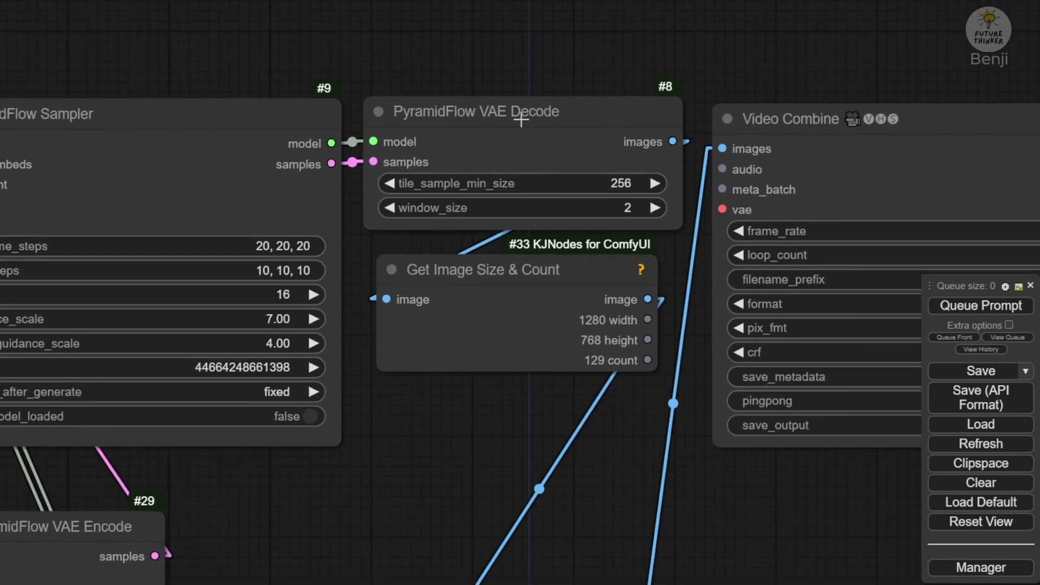
{"action": "scroll", "coordinate": [534, 120], "scroll_direction": "down", "scroll_amount": 8}
{"action": "left_click_drag", "start_coordinate": [487, 33], "coordinate": [135, 62]}
{"action": "left_click_drag", "start_coordinate": [629, 44], "coordinate": [497, 63]}
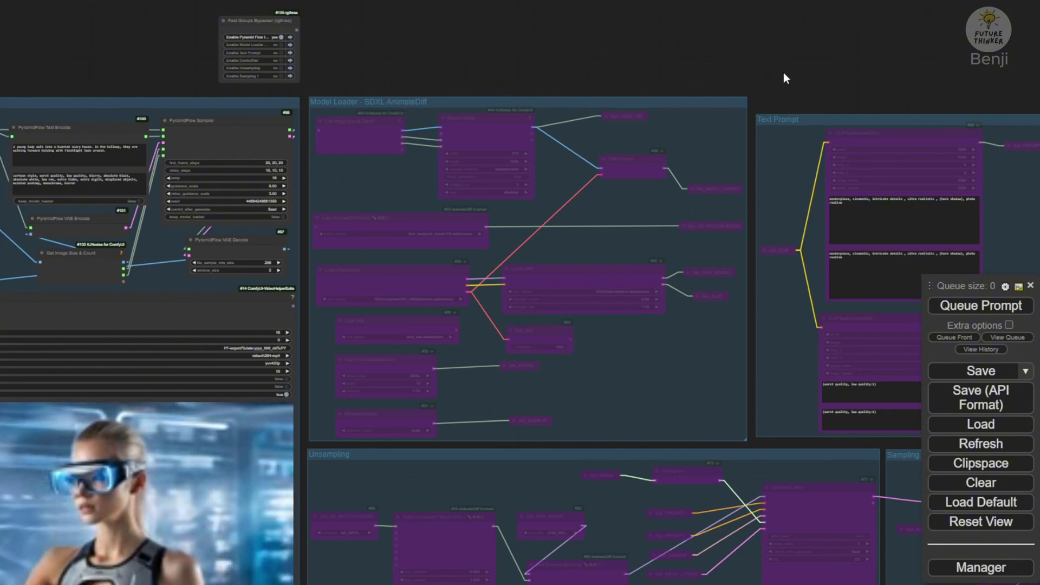
Pan across the ControlNet and Sampling groups to survey the rest of the workflow.
{"action": "left_click_drag", "start_coordinate": [892, 243], "coordinate": [392, 98]}
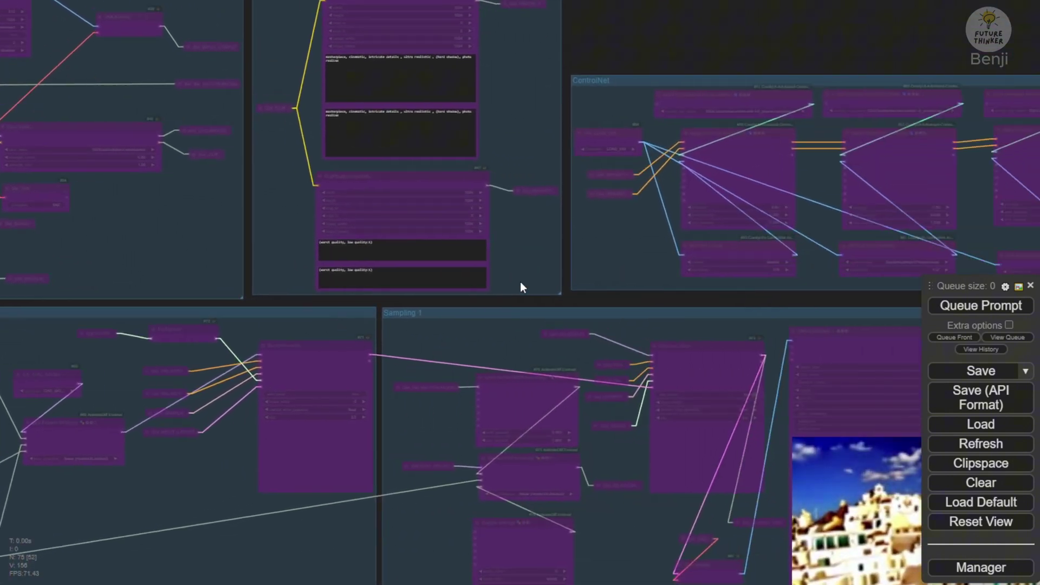
{"action": "scroll", "coordinate": [723, 298], "scroll_direction": "down", "scroll_amount": 3}
{"action": "left_click_drag", "start_coordinate": [723, 300], "coordinate": [600, 233]}
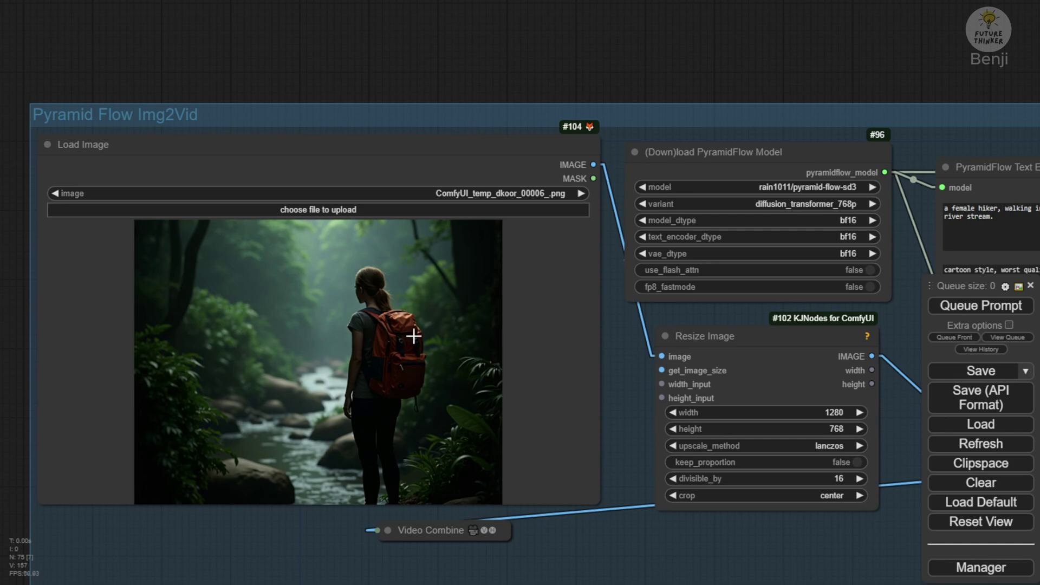
Set the PyramidFlow Sampler's guidance_scale to 7.
{"action": "scroll", "coordinate": [585, 506], "scroll_direction": "down", "scroll_amount": 3}
{"action": "left_click_drag", "start_coordinate": [765, 135], "coordinate": [630, 89]}
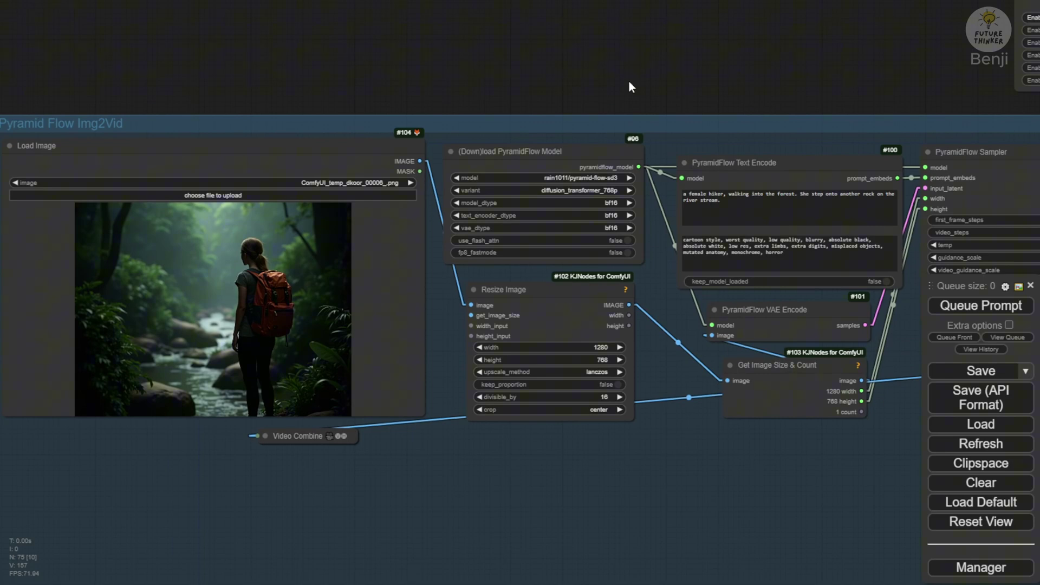
{"action": "left_click_drag", "start_coordinate": [629, 81], "coordinate": [483, 173]}
{"action": "left_click", "coordinate": [271, 242]}
{"action": "type", "text": "7"}
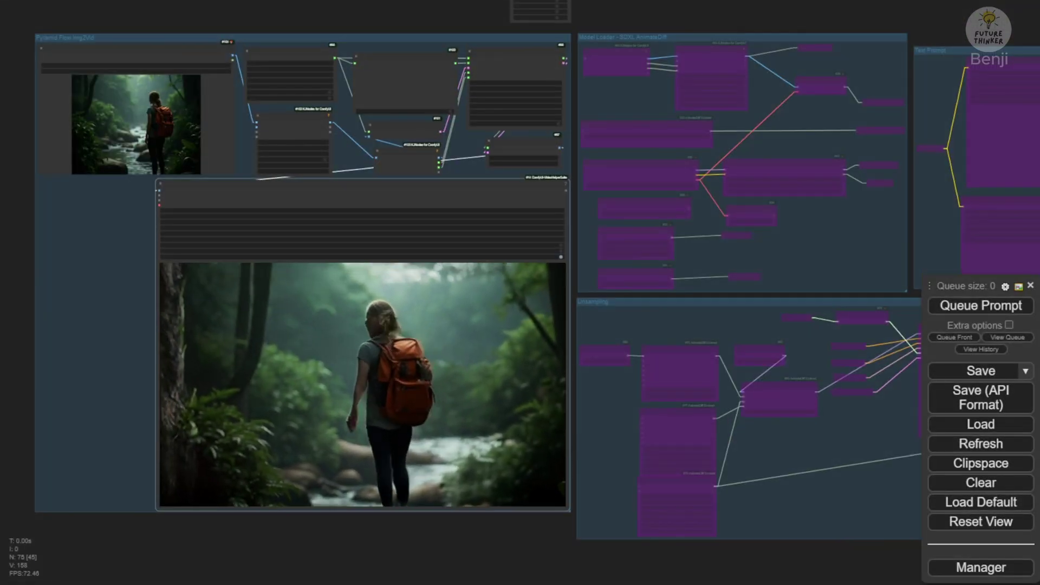
Bring the generated forest hiker clip into view and open it in a full preview.
{"action": "scroll", "coordinate": [175, 559], "scroll_direction": "up", "scroll_amount": 1}
{"action": "scroll", "coordinate": [195, 549], "scroll_direction": "up", "scroll_amount": 2}
{"action": "left_click_drag", "start_coordinate": [1, 220], "coordinate": [154, 336]}
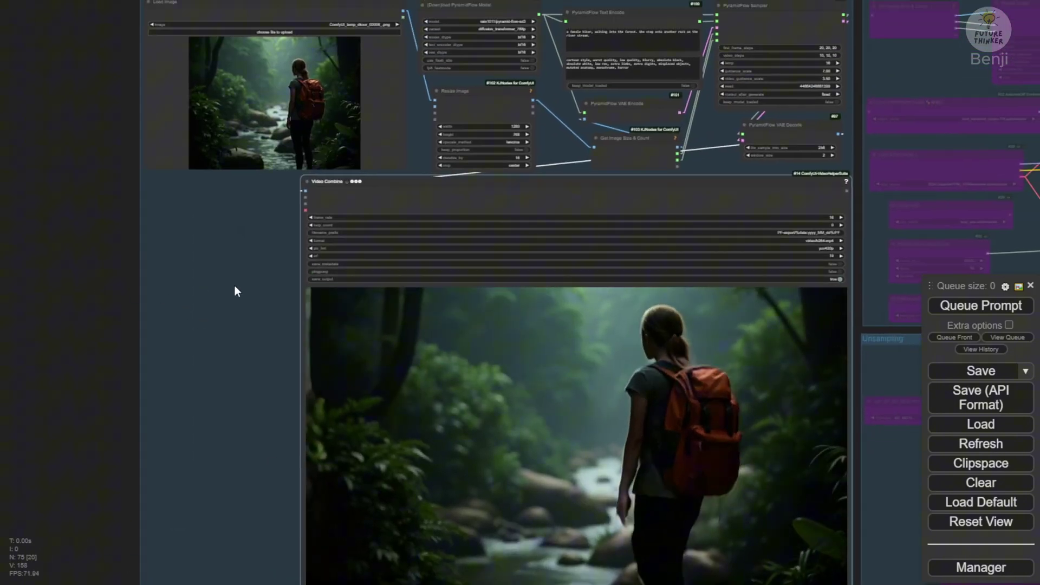
{"action": "left_click_drag", "start_coordinate": [56, 362], "coordinate": [48, 302]}
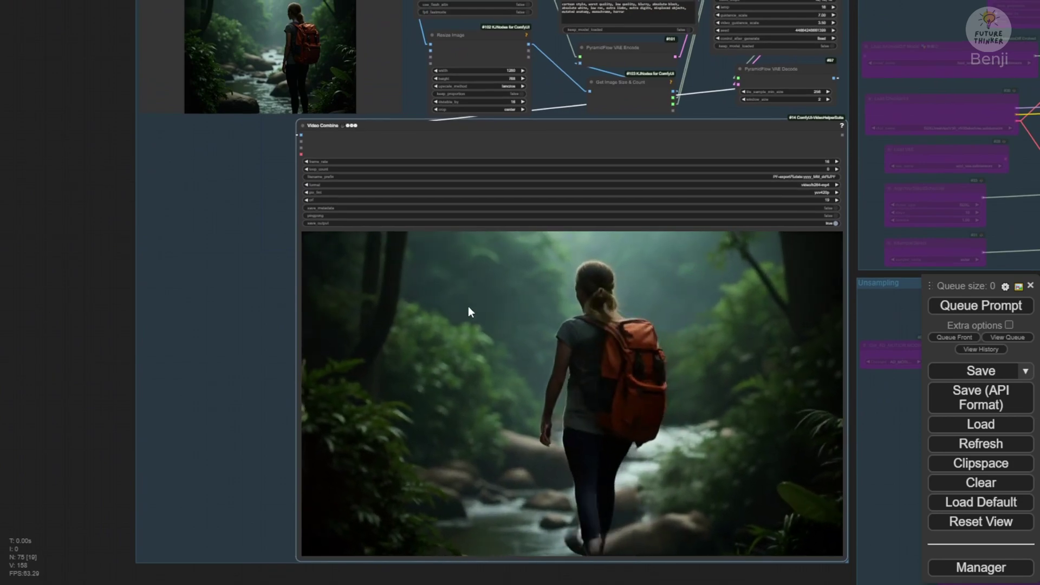
{"action": "scroll", "coordinate": [564, 318], "scroll_direction": "up", "scroll_amount": 2}
{"action": "scroll", "coordinate": [563, 315], "scroll_direction": "up", "scroll_amount": 1}
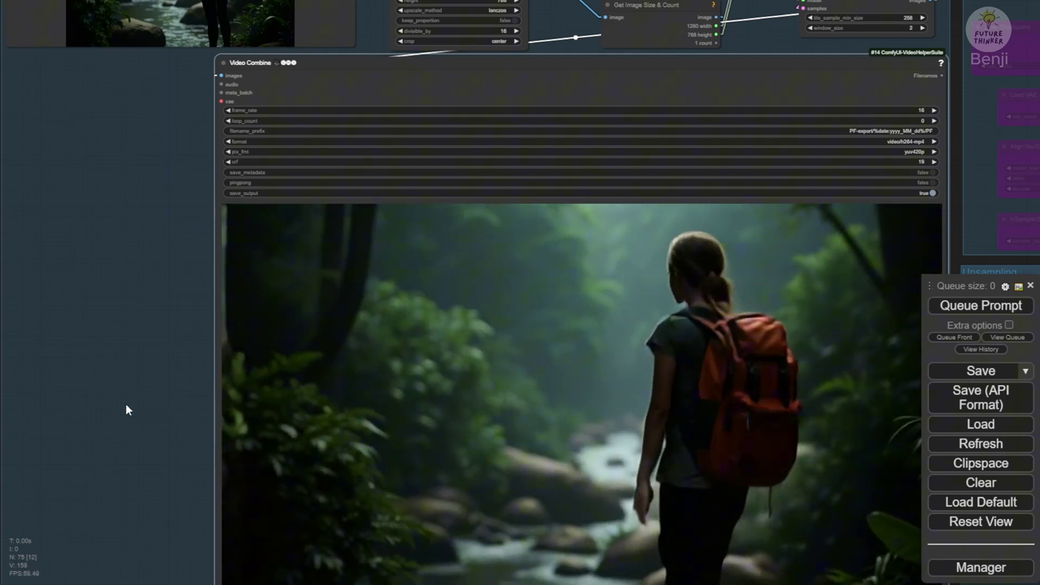
{"action": "left_click_drag", "start_coordinate": [145, 423], "coordinate": [160, 359]}
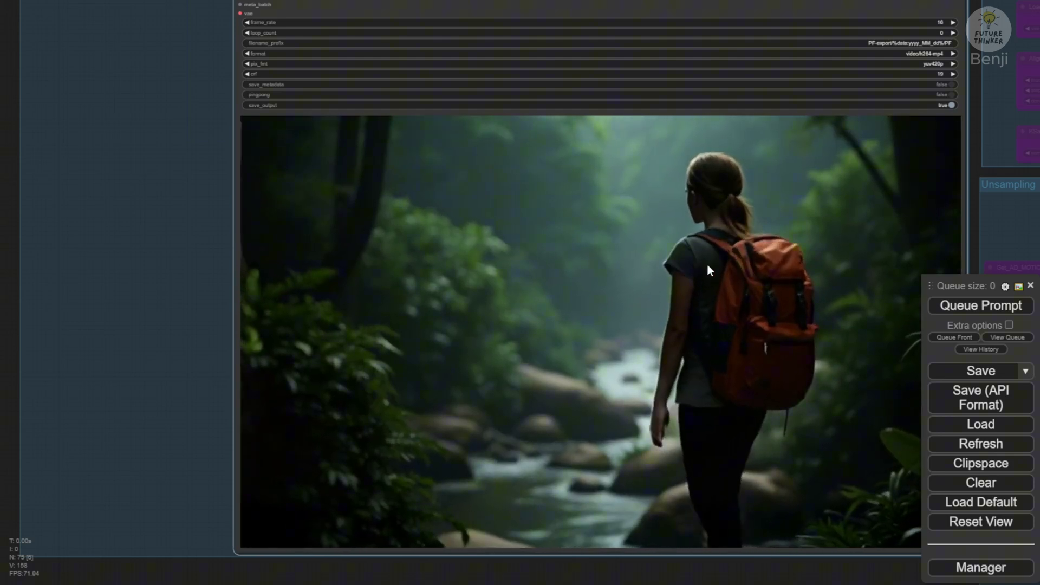
{"action": "right_click", "coordinate": [458, 183]}
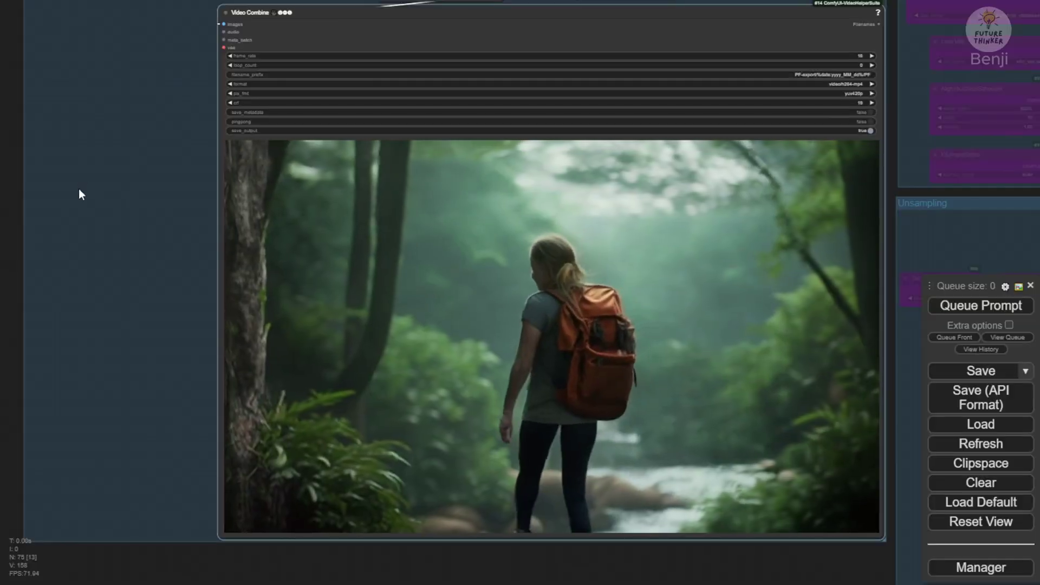
{"action": "scroll", "coordinate": [79, 188], "scroll_direction": "down", "scroll_amount": 2}
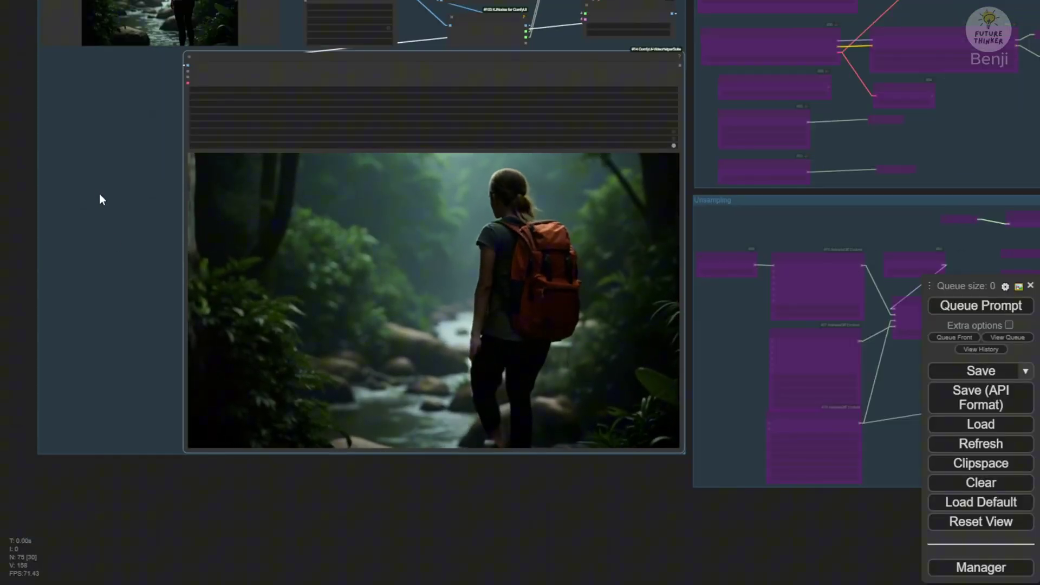
Survey the SDXL AnimateDiff Model Loader, Text Prompt, ControlNet and Sampling groups and the refined preview.
{"action": "left_click_drag", "start_coordinate": [26, 154], "coordinate": [55, 290]}
{"action": "left_click_drag", "start_coordinate": [807, 98], "coordinate": [279, 128]}
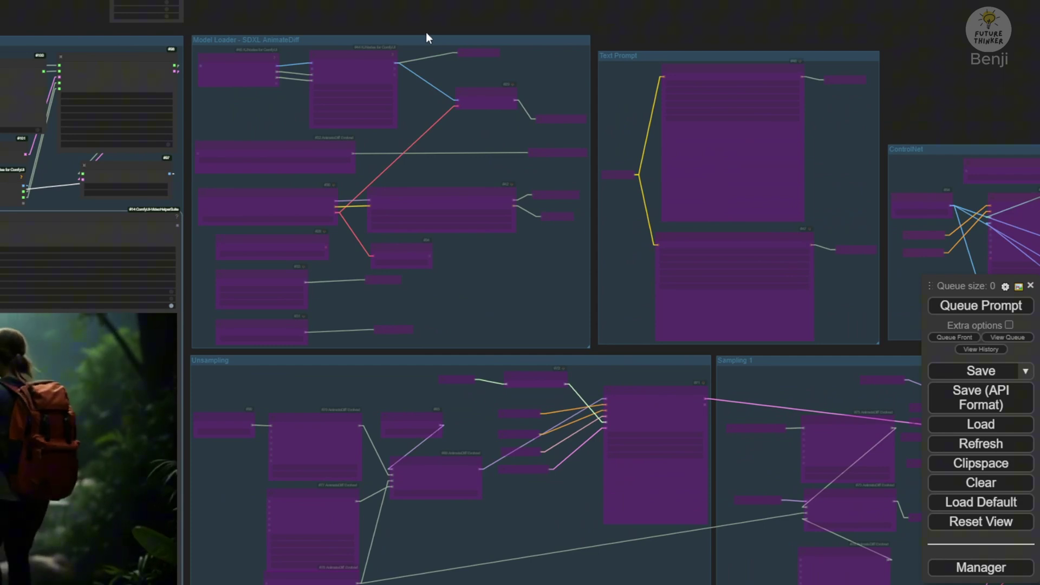
{"action": "scroll", "coordinate": [449, 213], "scroll_direction": "down", "scroll_amount": 2}
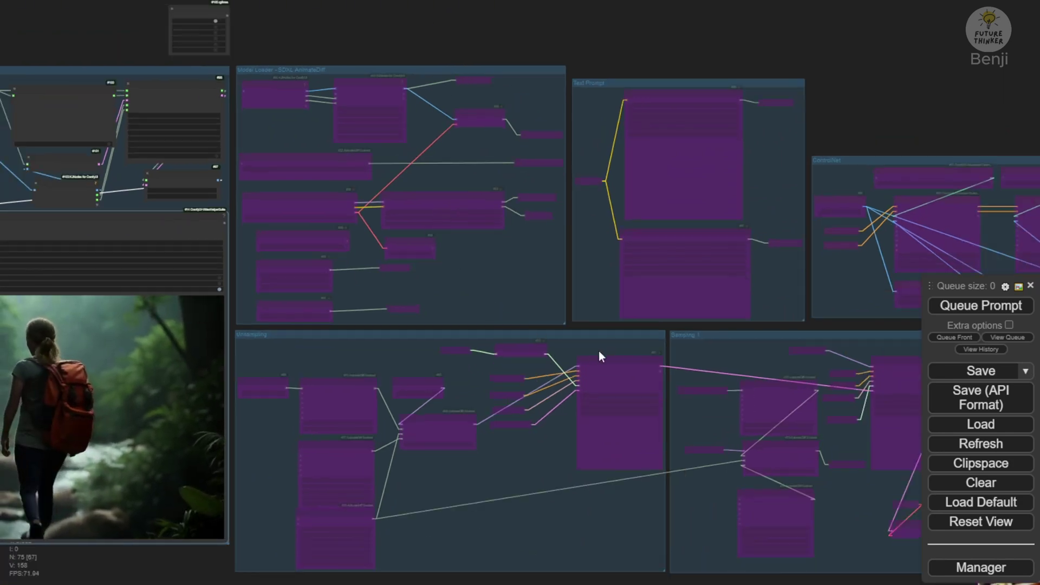
{"action": "left_click_drag", "start_coordinate": [710, 357], "coordinate": [543, 327]}
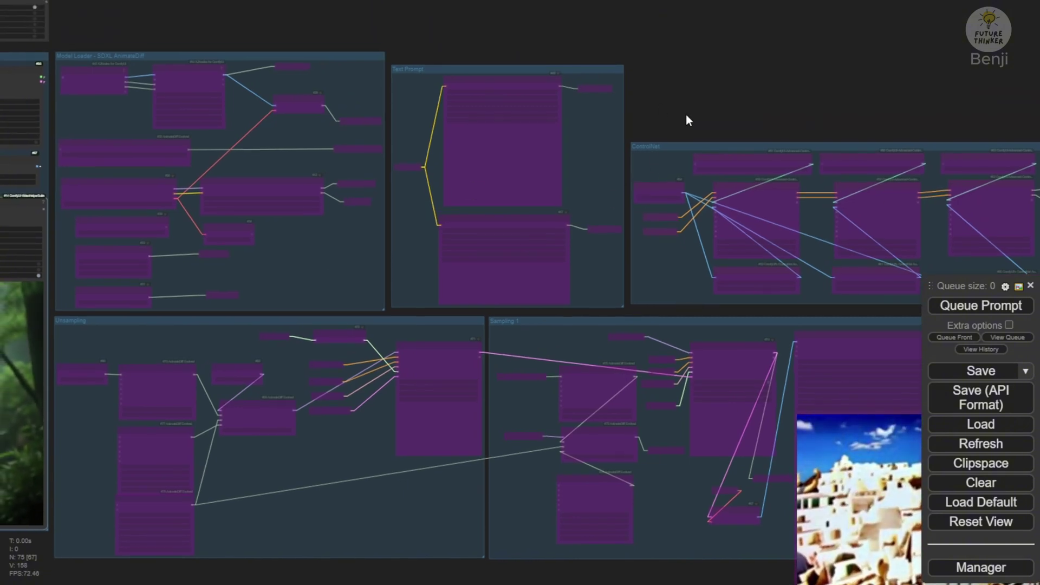
{"action": "scroll", "coordinate": [894, 154], "scroll_direction": "up", "scroll_amount": 6}
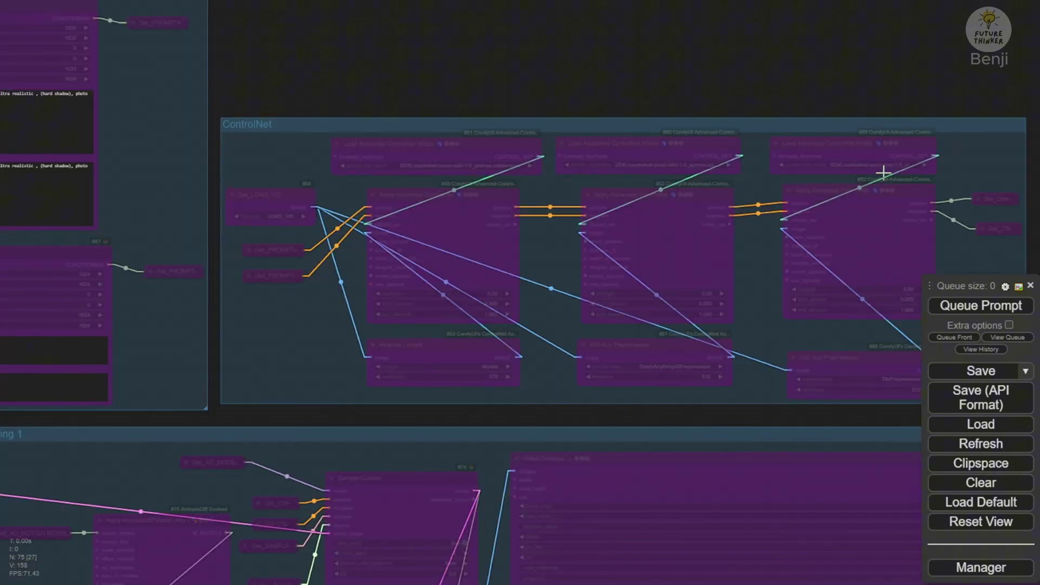
{"action": "scroll", "coordinate": [848, 17], "scroll_direction": "down", "scroll_amount": 8}
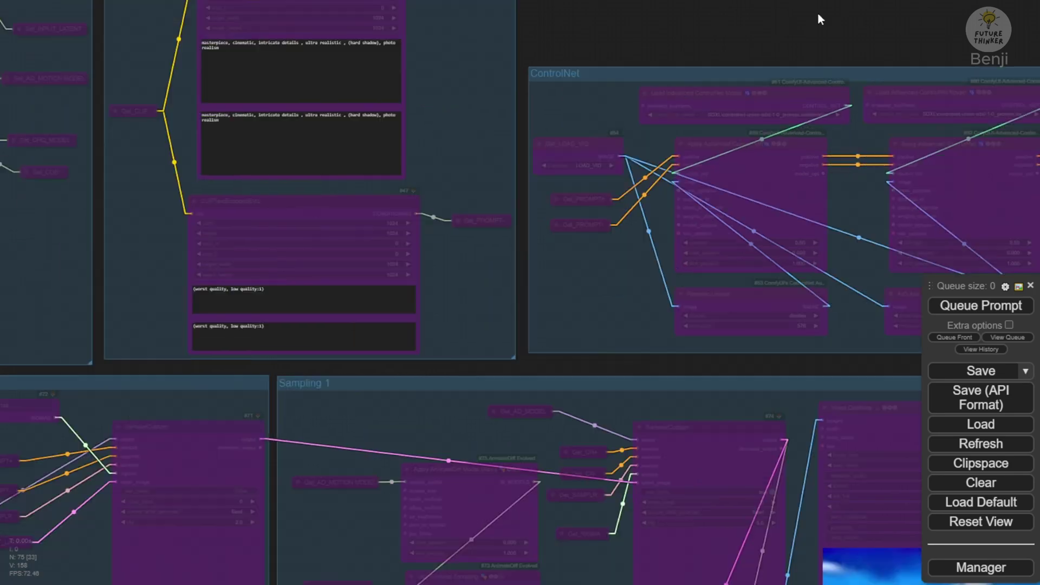
{"action": "scroll", "coordinate": [250, 271], "scroll_direction": "down", "scroll_amount": 3}
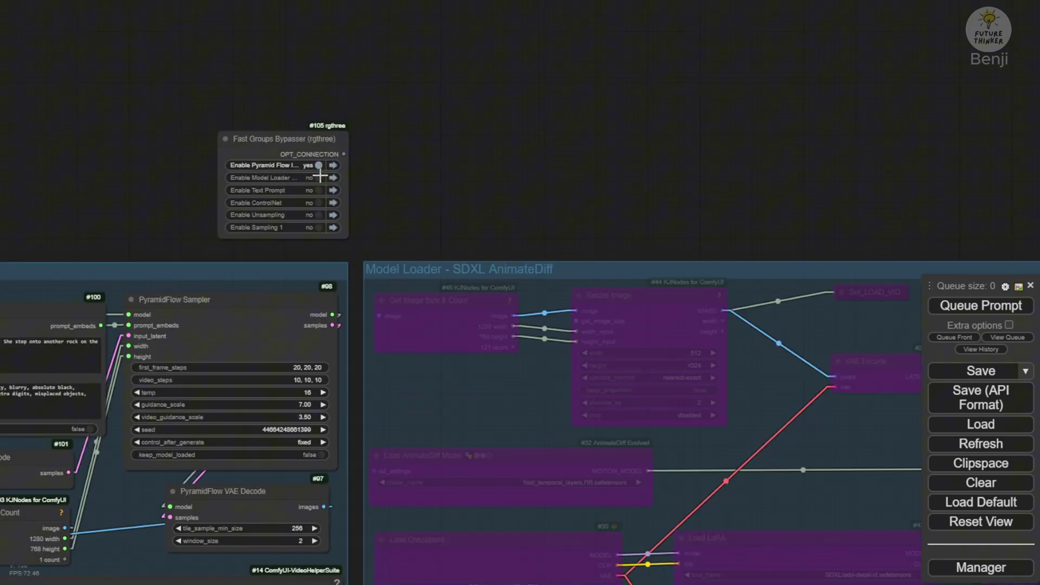
Enable the Model Loader and Text Prompt groups in the Fast Groups Bypasser.
{"action": "left_click", "coordinate": [319, 178]}
{"action": "left_click", "coordinate": [319, 190]}
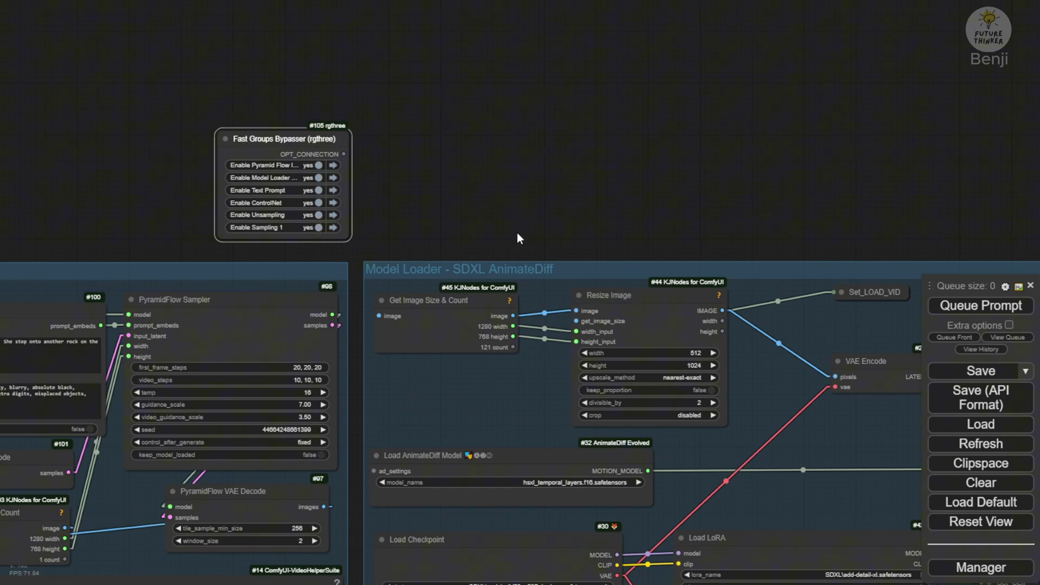
{"action": "left_click_drag", "start_coordinate": [522, 238], "coordinate": [252, 38]}
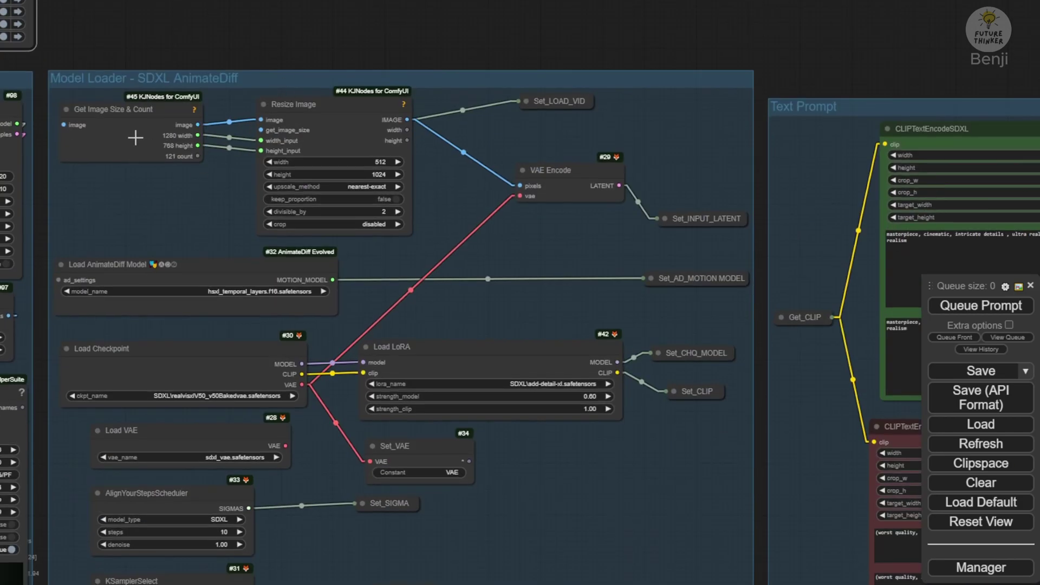
Link the PyramidFlow VAE Decode images to the Get Image Size & Count image input.
{"action": "left_click_drag", "start_coordinate": [132, 186], "coordinate": [560, 126]}
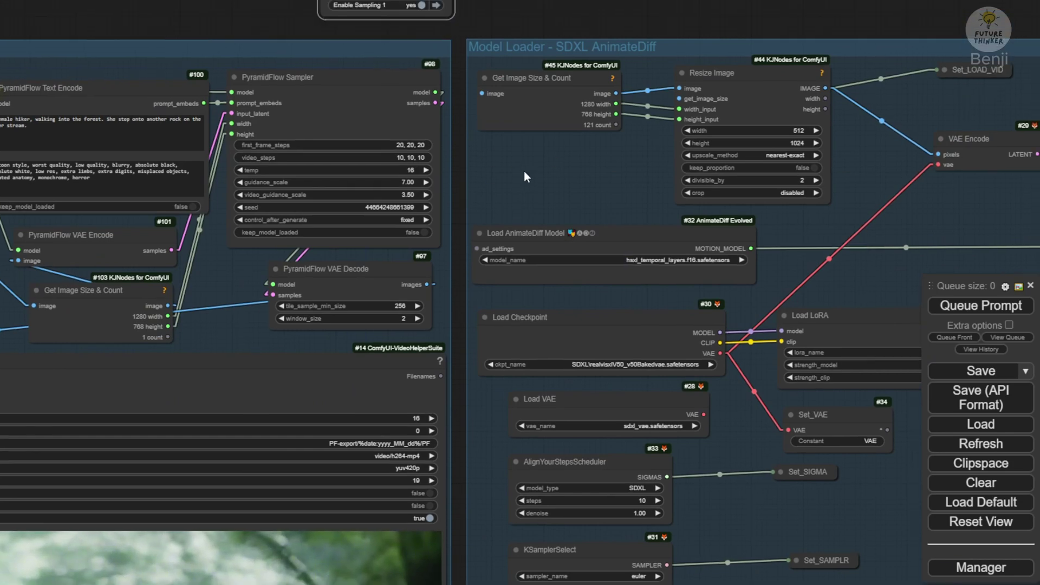
{"action": "left_click_drag", "start_coordinate": [525, 171], "coordinate": [521, 187]}
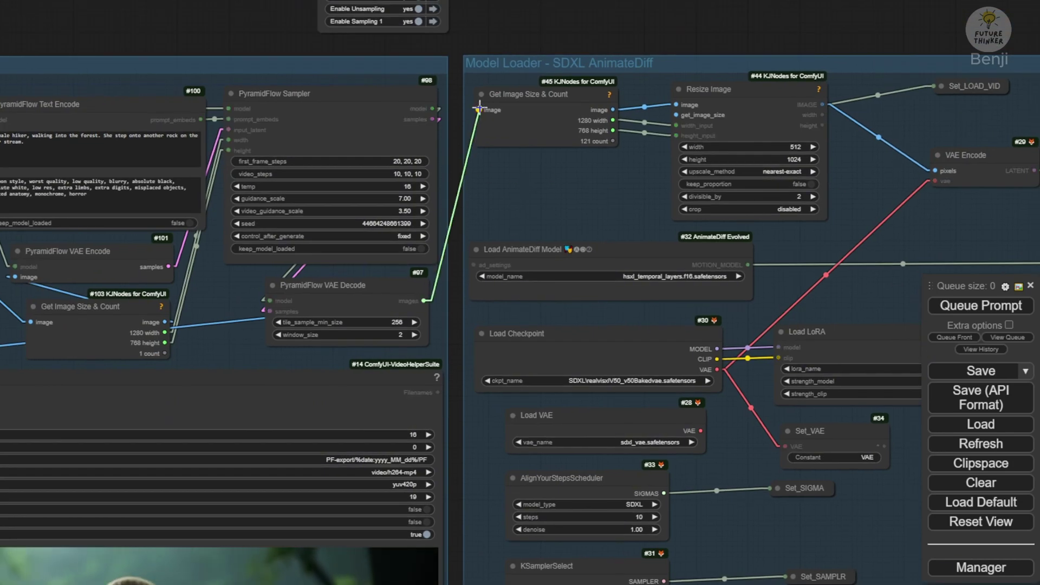
{"action": "left_click_drag", "start_coordinate": [572, 65], "coordinate": [498, 38]}
{"action": "scroll", "coordinate": [492, 109], "scroll_direction": "up", "scroll_amount": 3}
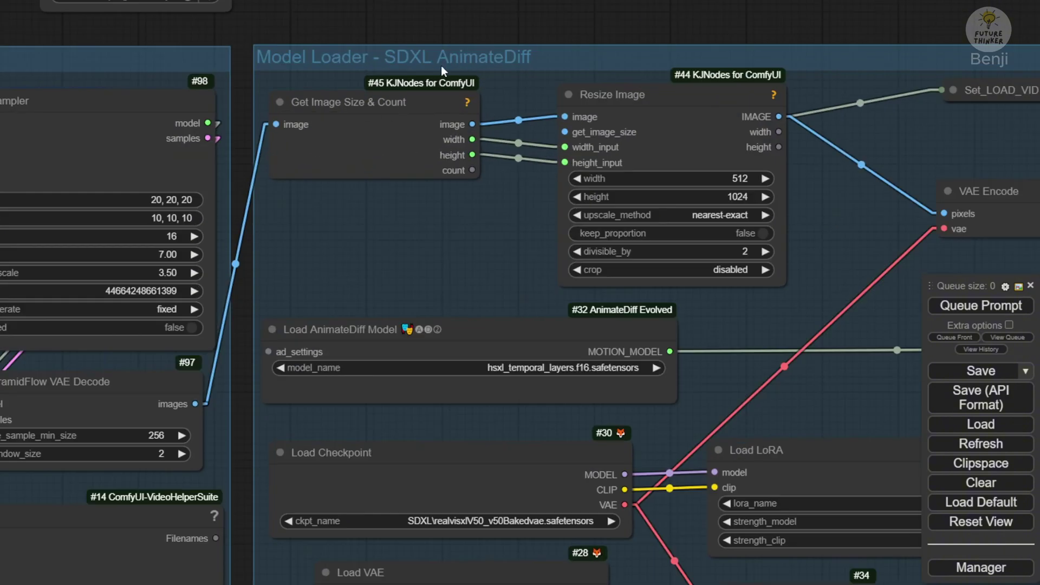
{"action": "left_click_drag", "start_coordinate": [684, 433], "coordinate": [457, 195]}
{"action": "scroll", "coordinate": [457, 195], "scroll_direction": "down", "scroll_amount": 1}
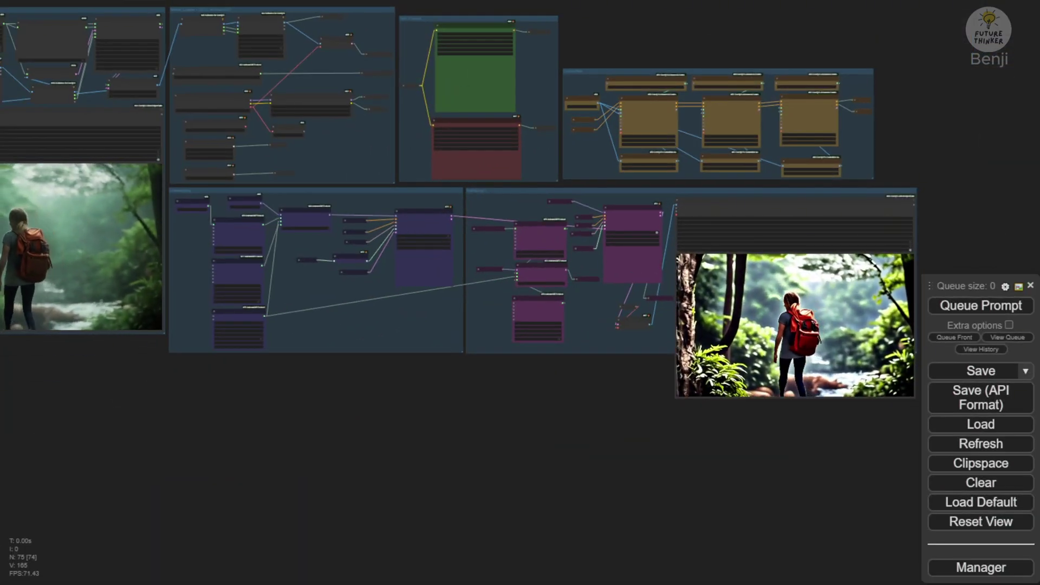
Move the original Pyramid Flow clip preview below the workflow.
{"action": "scroll", "coordinate": [911, 327], "scroll_direction": "up", "scroll_amount": 6}
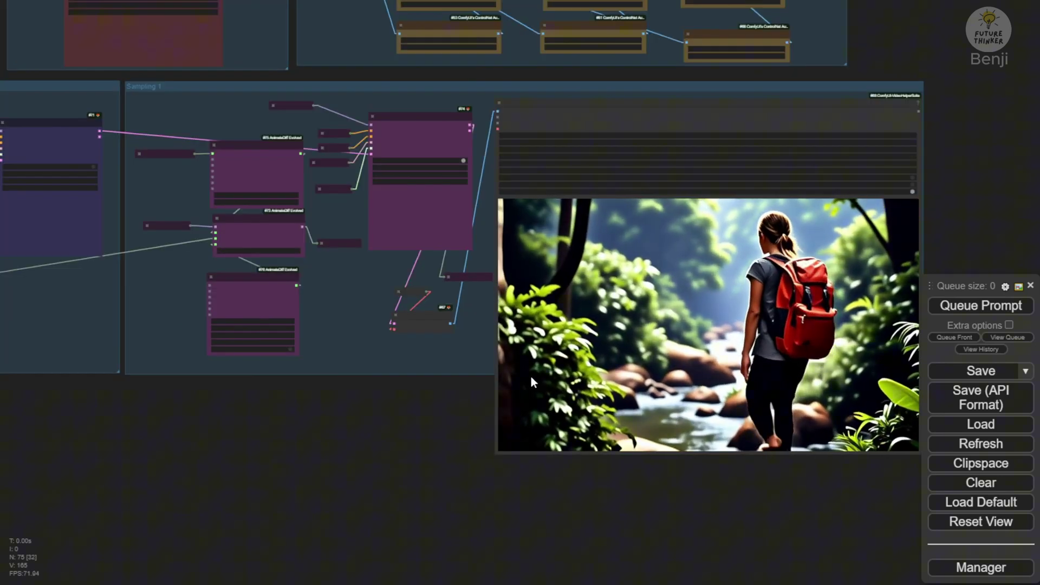
{"action": "scroll", "coordinate": [531, 376], "scroll_direction": "down", "scroll_amount": 1}
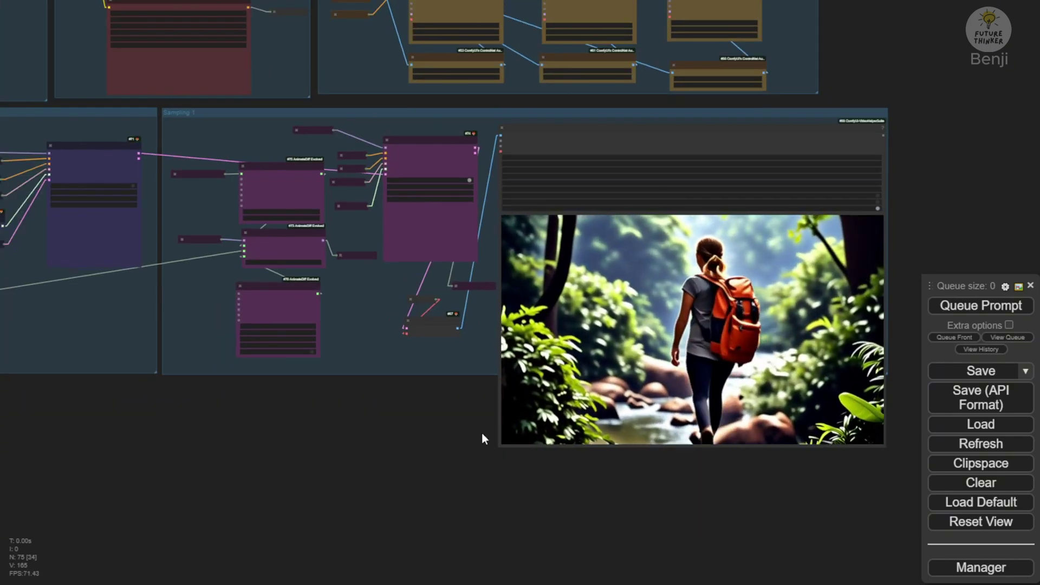
{"action": "scroll", "coordinate": [380, 453], "scroll_direction": "down", "scroll_amount": 5}
{"action": "left_click_drag", "start_coordinate": [337, 458], "coordinate": [569, 460]}
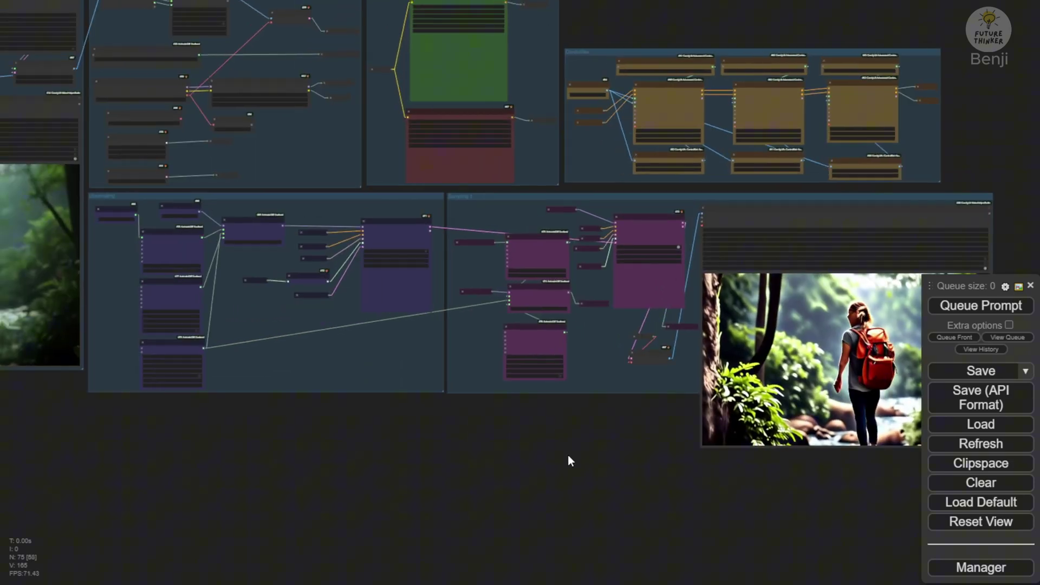
{"action": "left_click_drag", "start_coordinate": [144, 200], "coordinate": [570, 432]}
Place the refined clip preview beside the original and enlarge it.
{"action": "left_click_drag", "start_coordinate": [347, 470], "coordinate": [581, 441]}
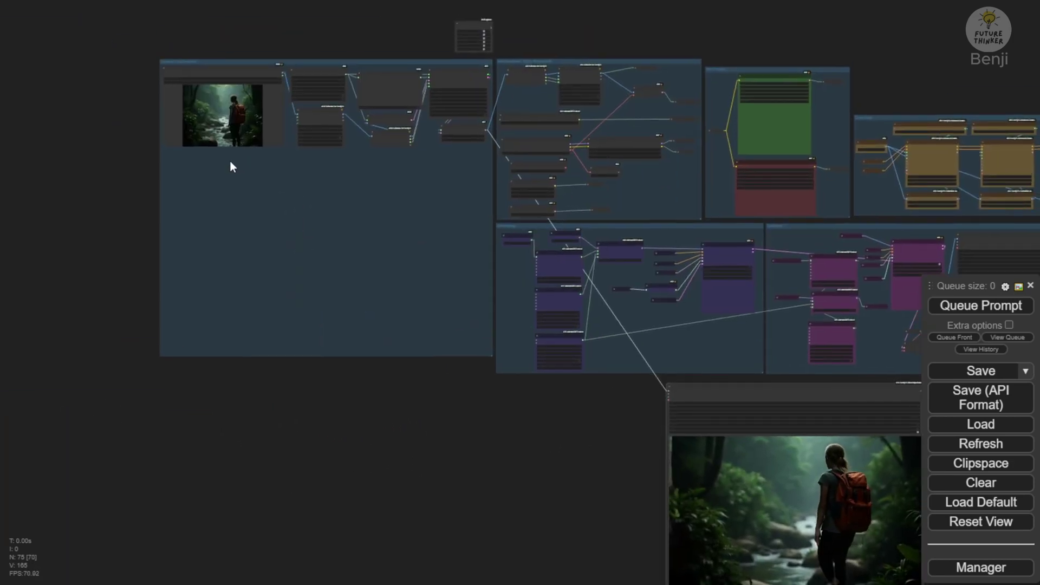
{"action": "left_click_drag", "start_coordinate": [371, 425], "coordinate": [331, 415]}
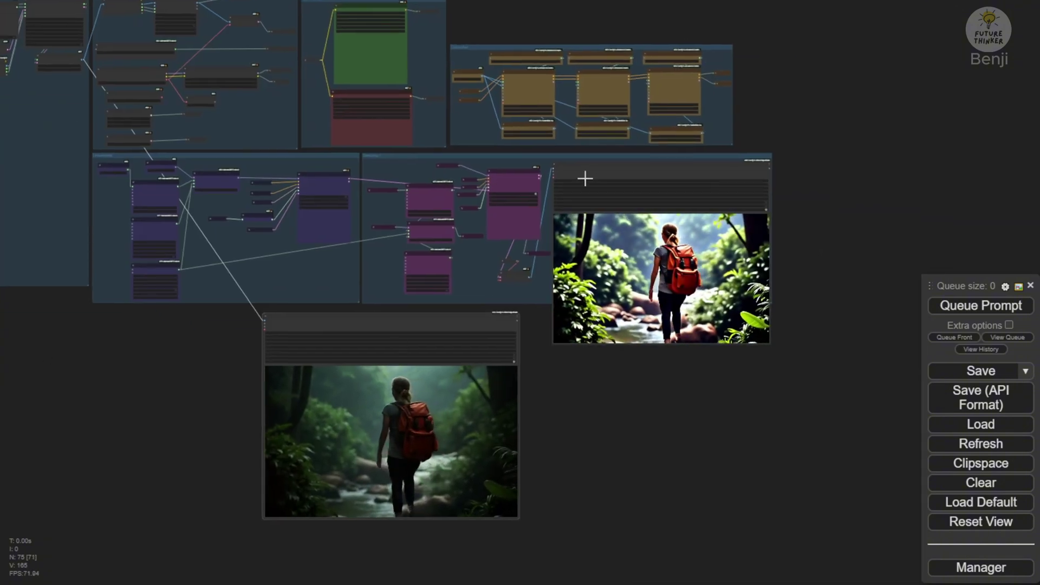
{"action": "left_click_drag", "start_coordinate": [585, 176], "coordinate": [565, 316]}
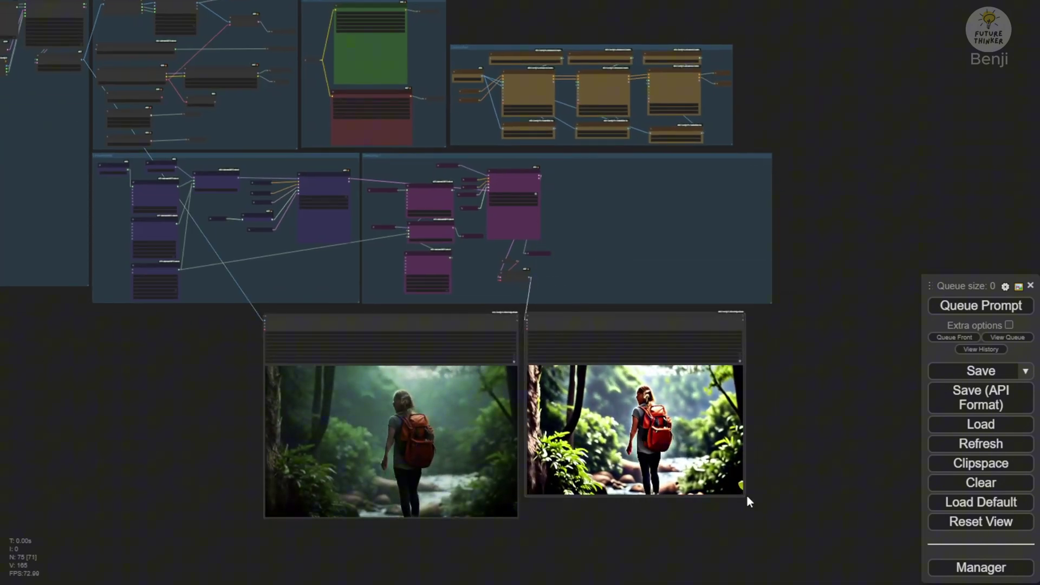
{"action": "left_click_drag", "start_coordinate": [745, 496], "coordinate": [773, 510]}
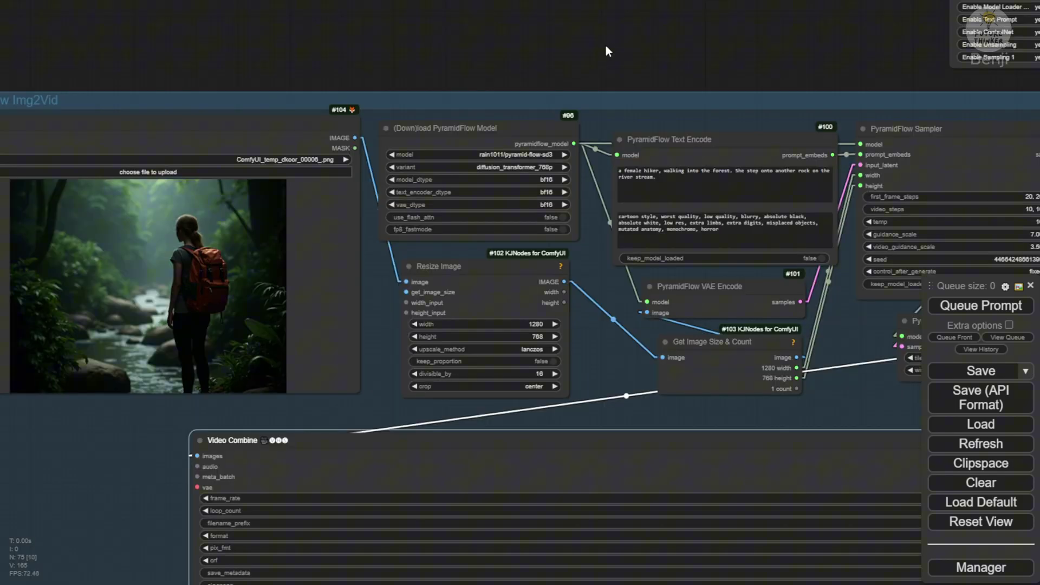
Move the refined hiker clip preview up next to Sampling 1 and shrink it.
{"action": "left_click_drag", "start_coordinate": [606, 47], "coordinate": [437, 48]}
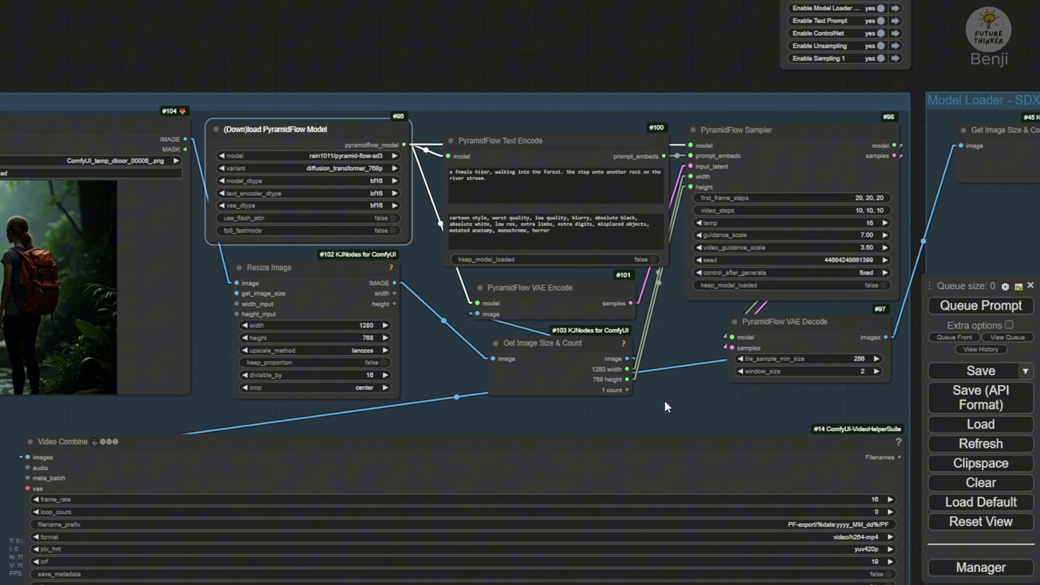
{"action": "left_click_drag", "start_coordinate": [674, 410], "coordinate": [674, 316]}
{"action": "scroll", "coordinate": [672, 320], "scroll_direction": "down", "scroll_amount": 3}
{"action": "scroll", "coordinate": [671, 321], "scroll_direction": "down", "scroll_amount": 2}
{"action": "left_click_drag", "start_coordinate": [223, 434], "coordinate": [199, 250]}
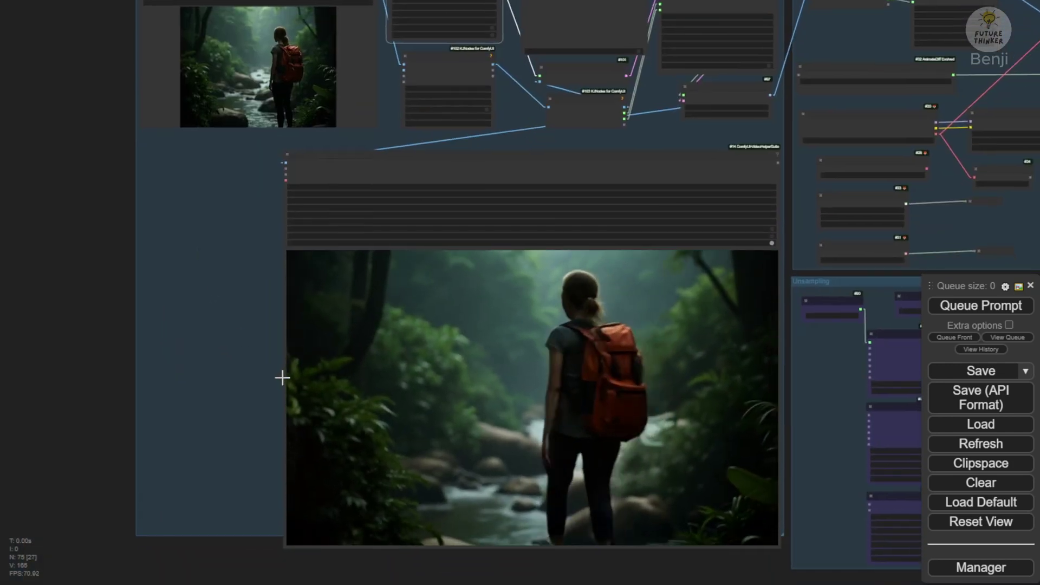
{"action": "scroll", "coordinate": [223, 307], "scroll_direction": "down", "scroll_amount": 4}
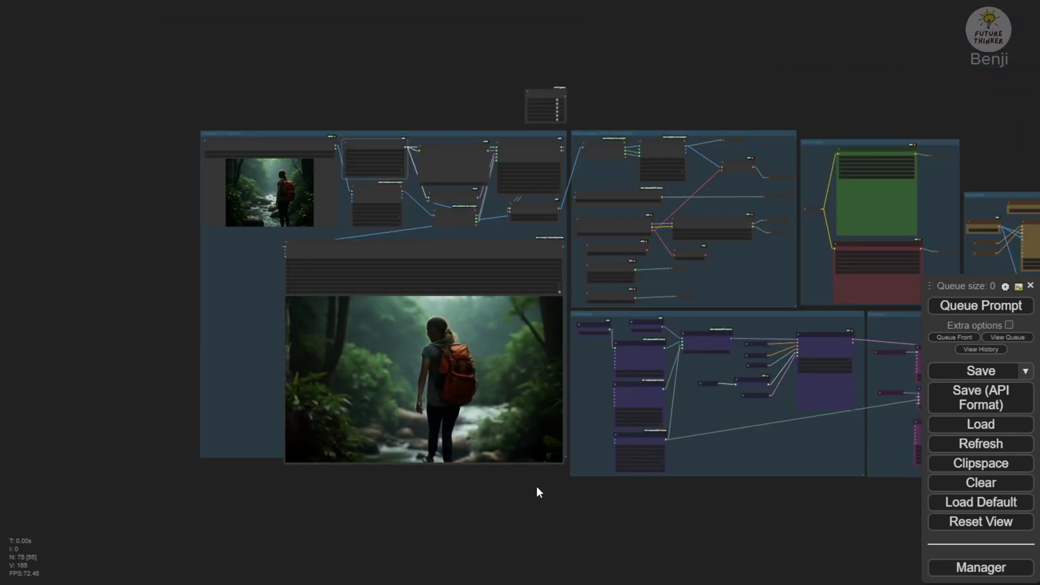
{"action": "left_click_drag", "start_coordinate": [537, 489], "coordinate": [308, 466]}
{"action": "scroll", "coordinate": [312, 460], "scroll_direction": "down", "scroll_amount": 3}
{"action": "left_click_drag", "start_coordinate": [748, 441], "coordinate": [766, 327]}
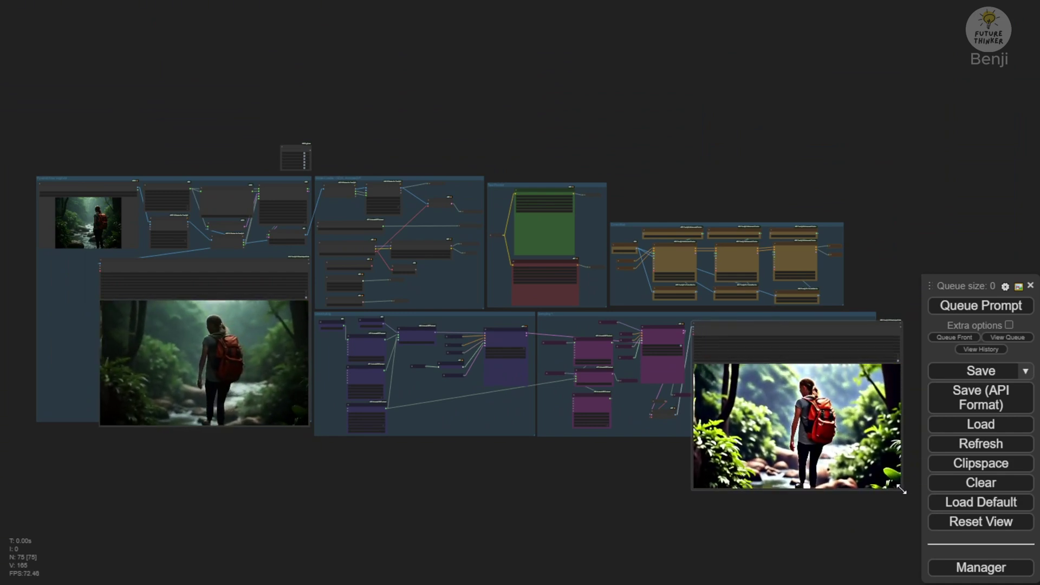
{"action": "left_click_drag", "start_coordinate": [899, 491], "coordinate": [864, 449]}
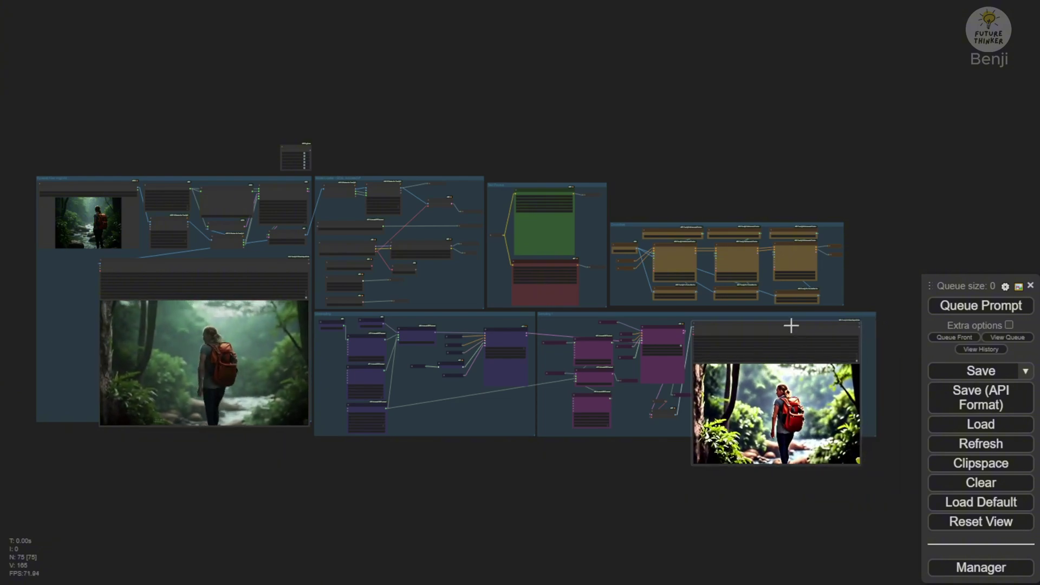